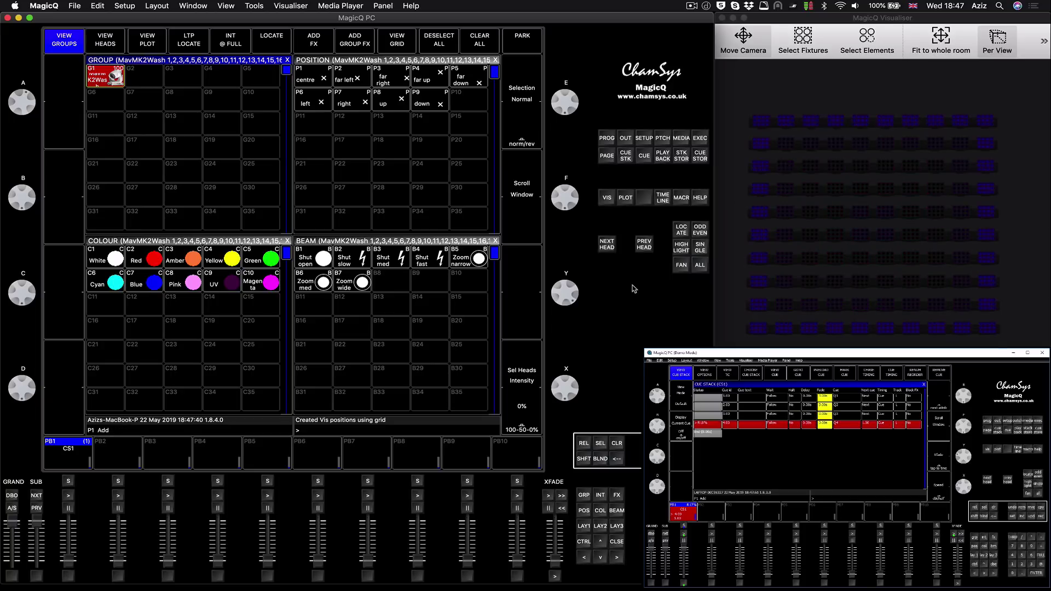
pyautogui.write('DMXTest')
pyautogui.press('BackSpace')
pyautogui.press('BackSpace')
pyautogui.press('BackSpace')
pyautogui.press('BackSpace')
pyautogui.press('BackSpace')
pyautogui.press('BackSpace')
pyautogui.press('BackSpace')
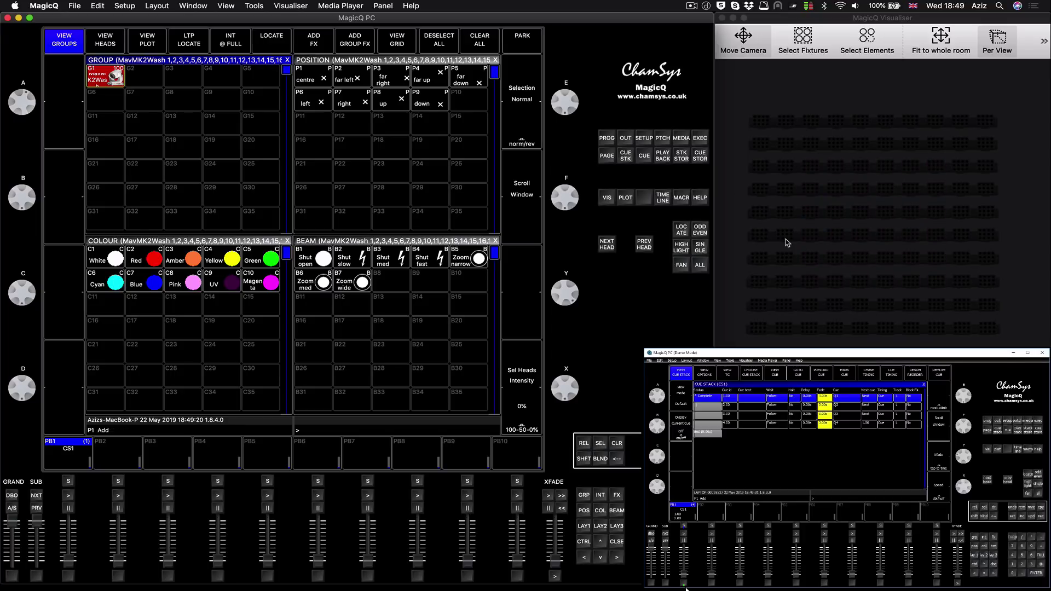
# - Start playback 1 with cue stack CS1 on the Demo Mode MagicQ console
pyautogui.click(683, 533)
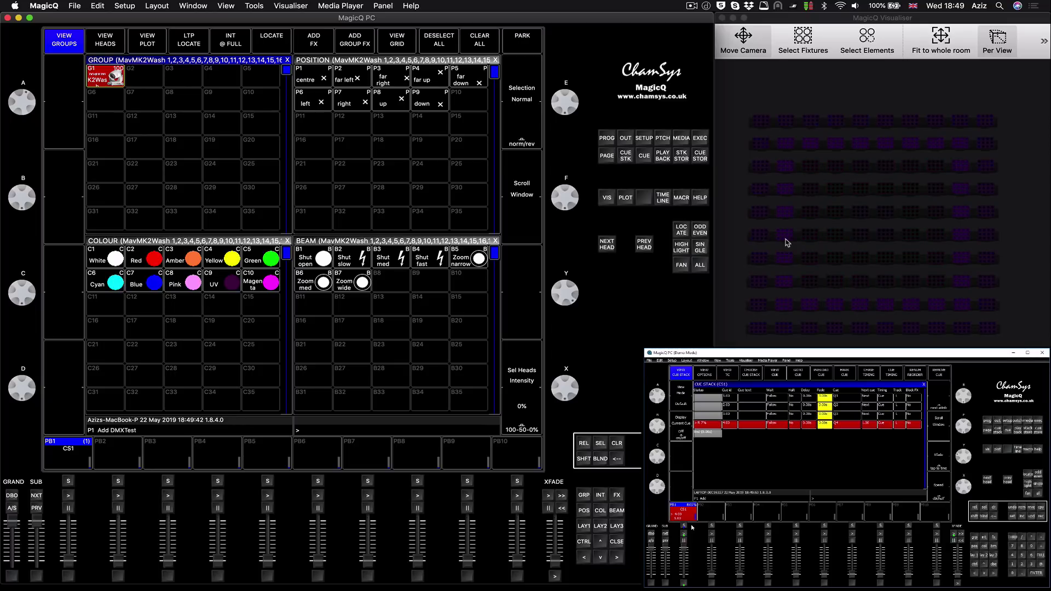
pyautogui.write('DMXTest')
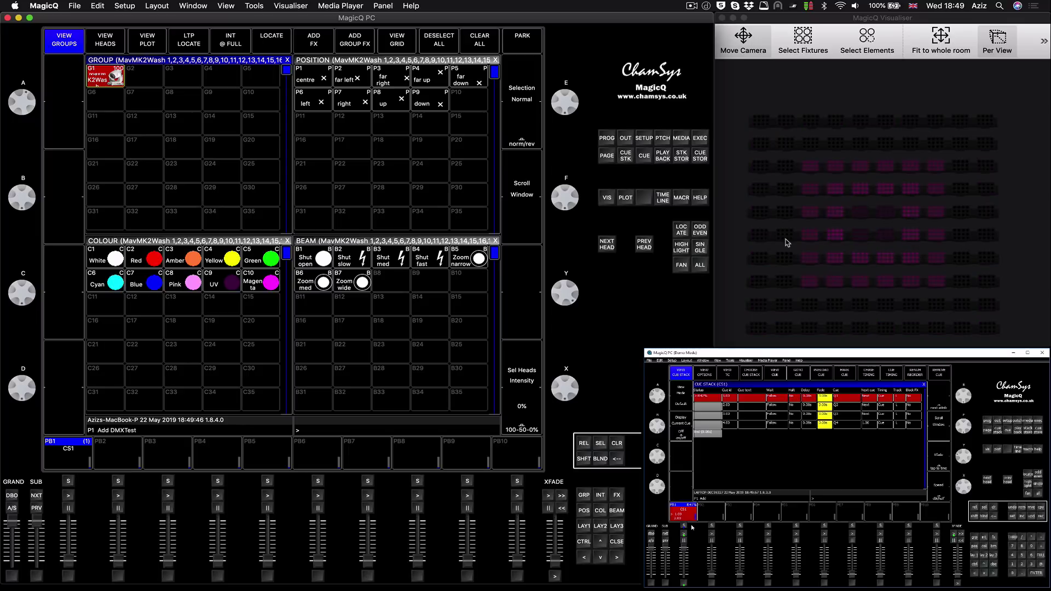
pyautogui.press('BackSpace')
pyautogui.press('BackSpace')
pyautogui.press('BackSpace')
pyautogui.press('BackSpace')
pyautogui.press('BackSpace')
pyautogui.press('BackSpace')
pyautogui.press('BackSpace')
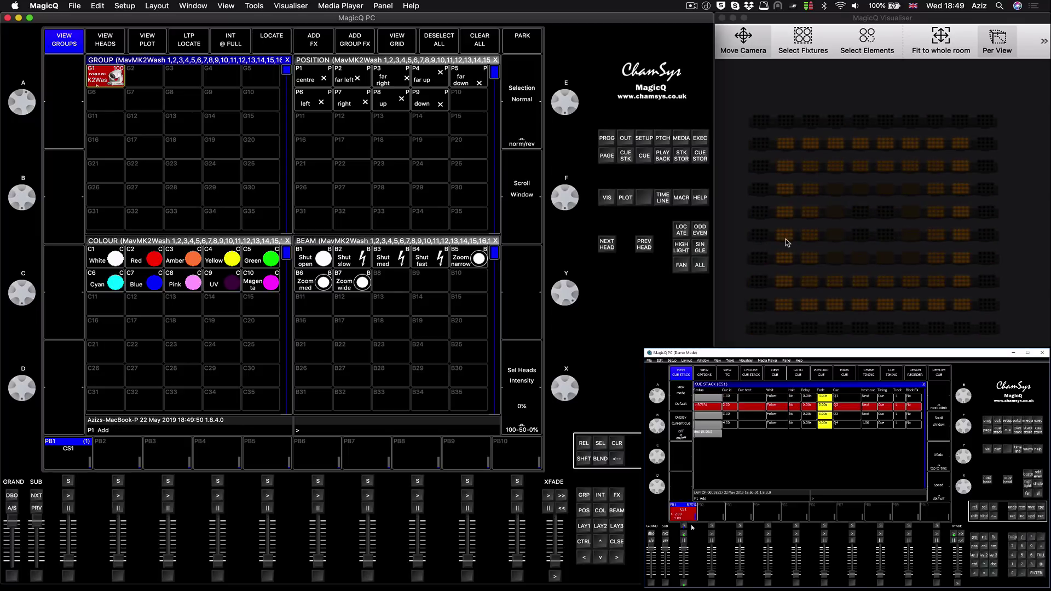
pyautogui.write('DMXTest')
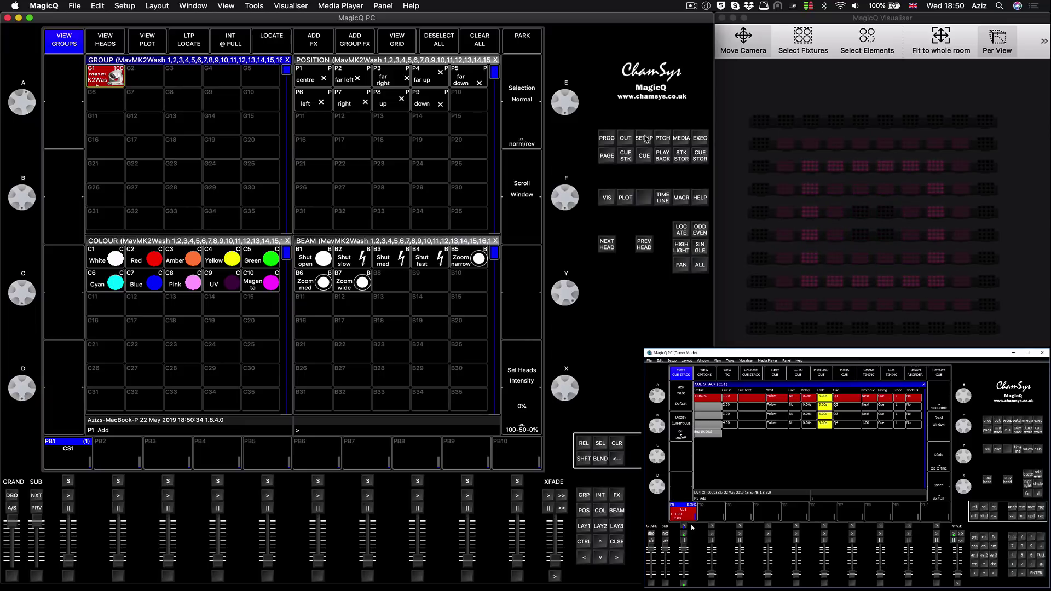
# - Open the network settings in the main console's Setup and check the available IP address options
pyautogui.click(645, 139)
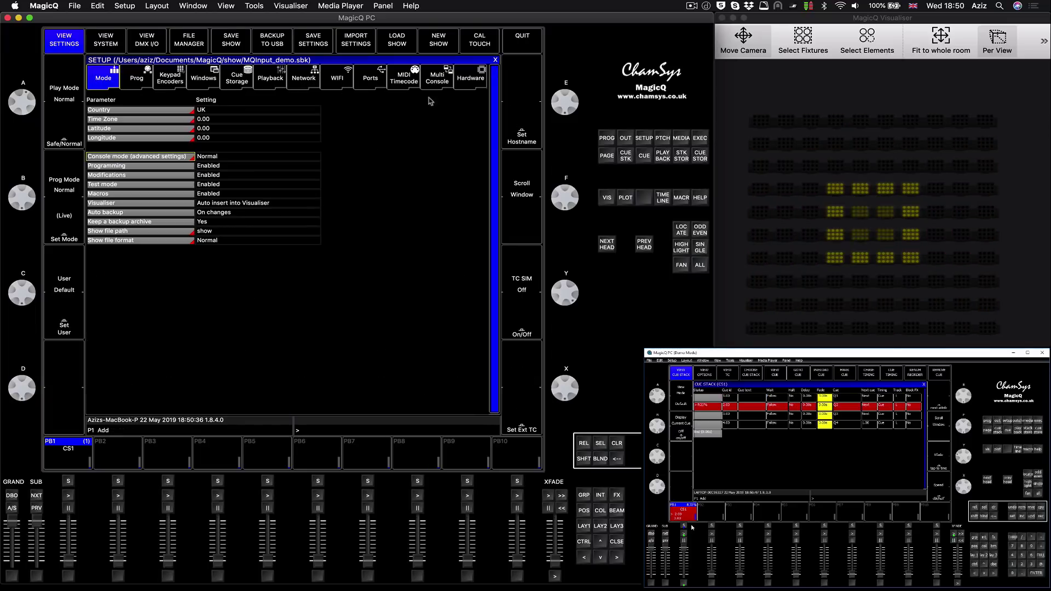
pyautogui.click(304, 77)
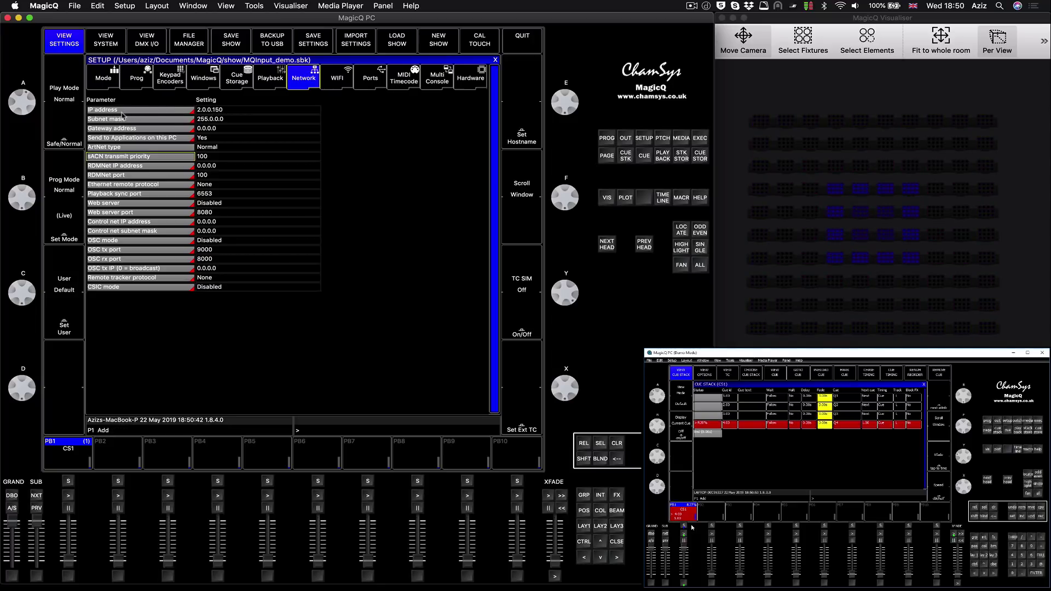
pyautogui.click(230, 110)
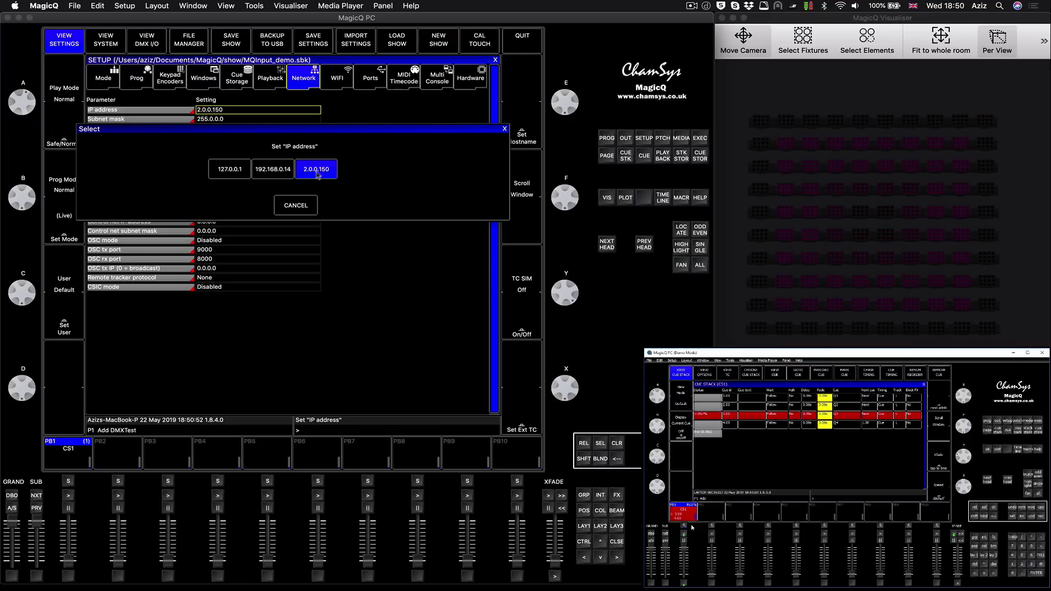
pyautogui.click(294, 203)
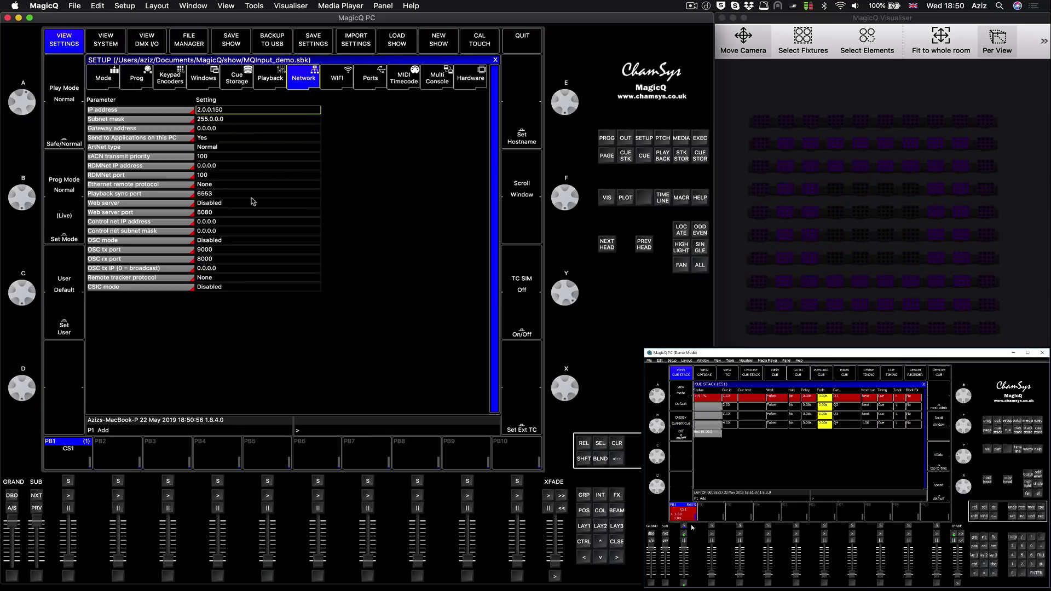
# - Review the patched heads list on the main console, then return to the group and palette layout
pyautogui.click(584, 531)
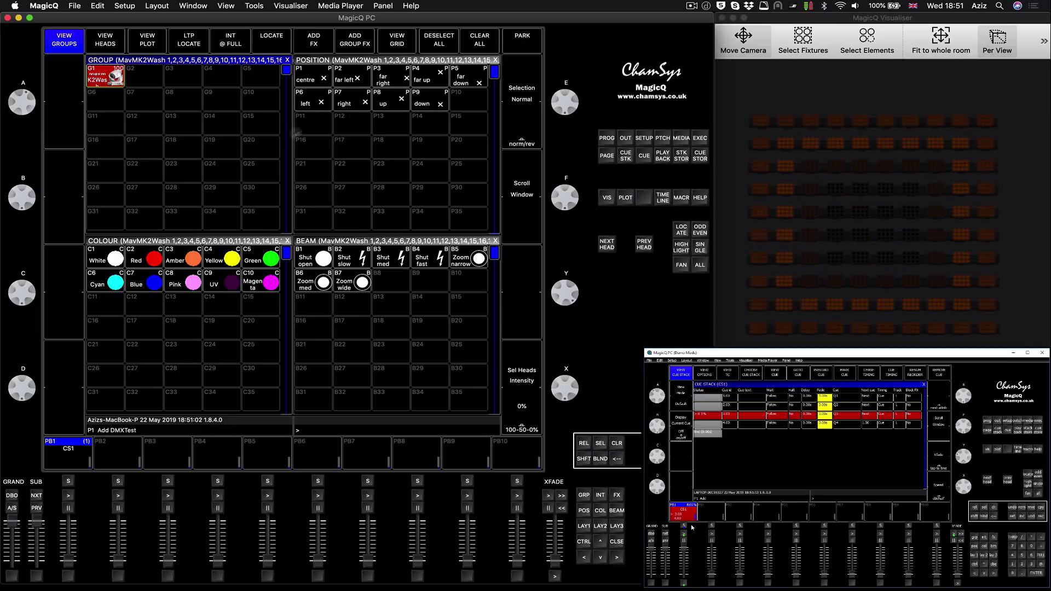
pyautogui.click(662, 138)
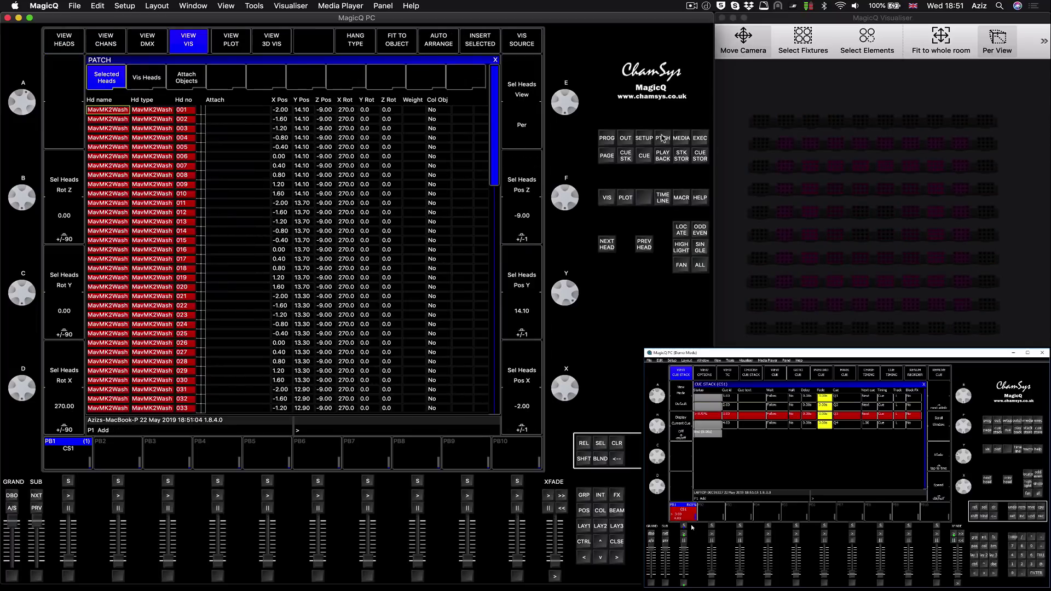
pyautogui.click(73, 43)
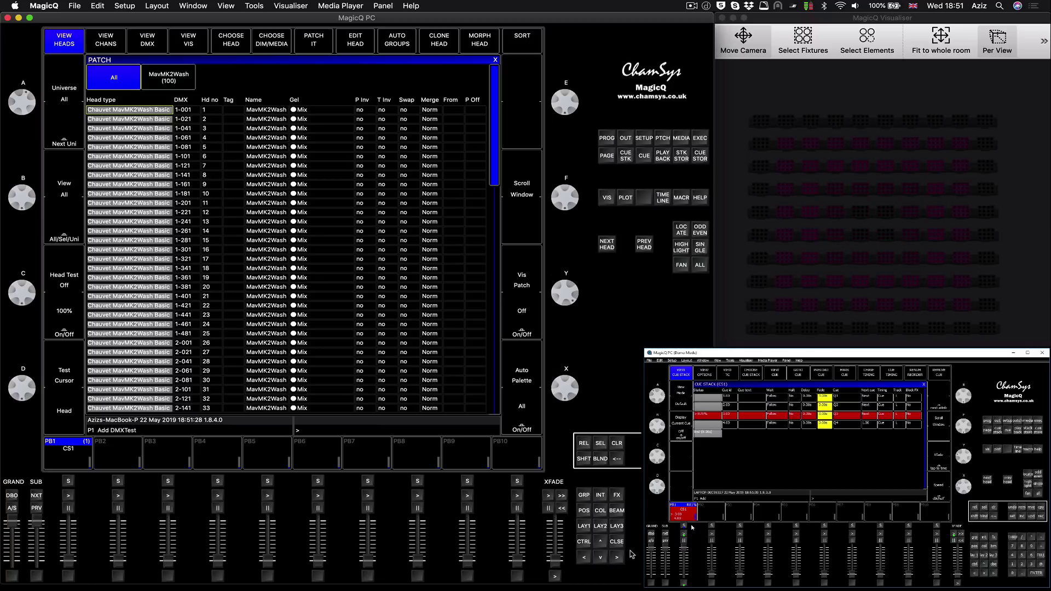
pyautogui.click(583, 527)
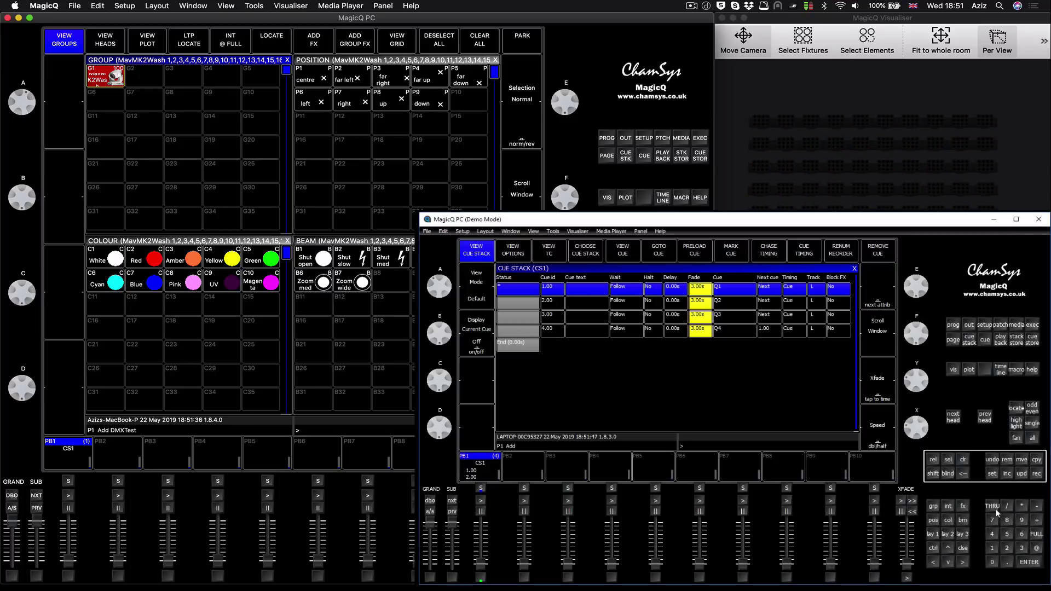
# - Switch to the Demo Mode console, review its patched heads list, and return to the group and palette layout
pyautogui.click(934, 533)
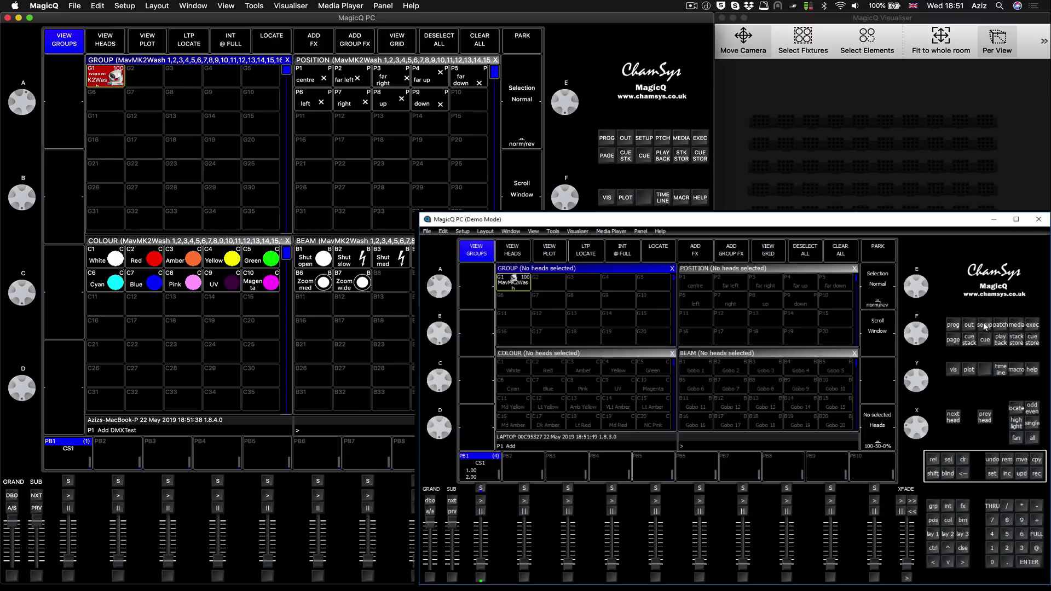
pyautogui.click(1005, 327)
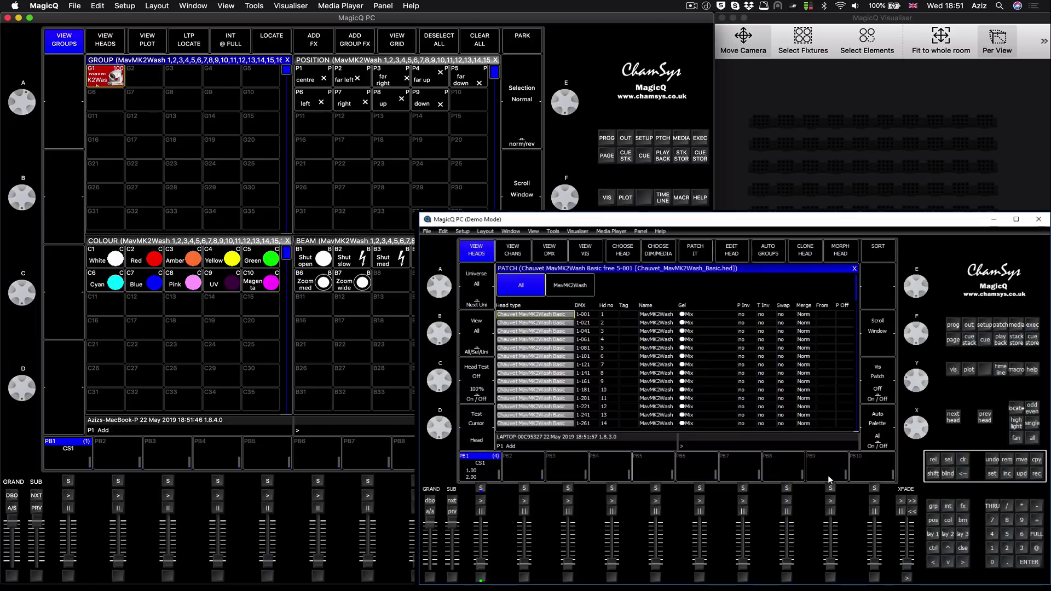
pyautogui.click(935, 534)
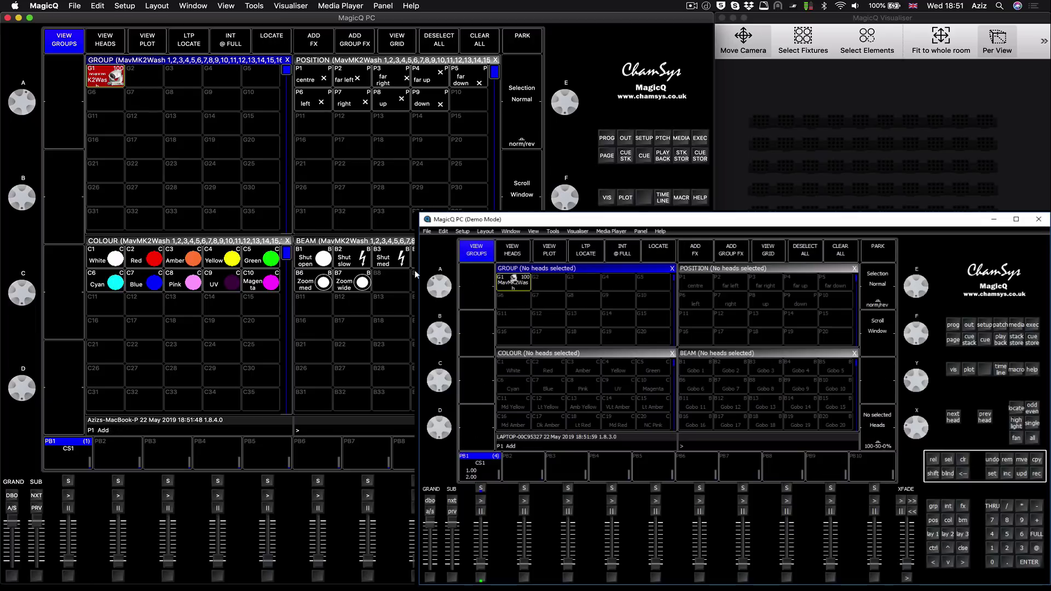
# - Select the MavMK2Wash group on the Demo Mode console and check its head grid
pyautogui.click(514, 284)
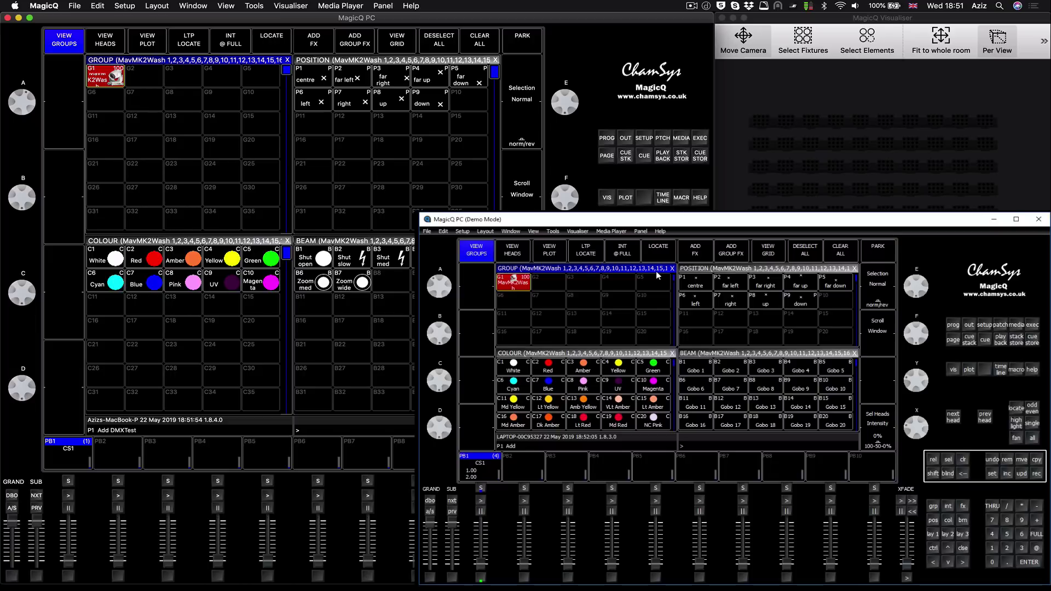
pyautogui.click(765, 252)
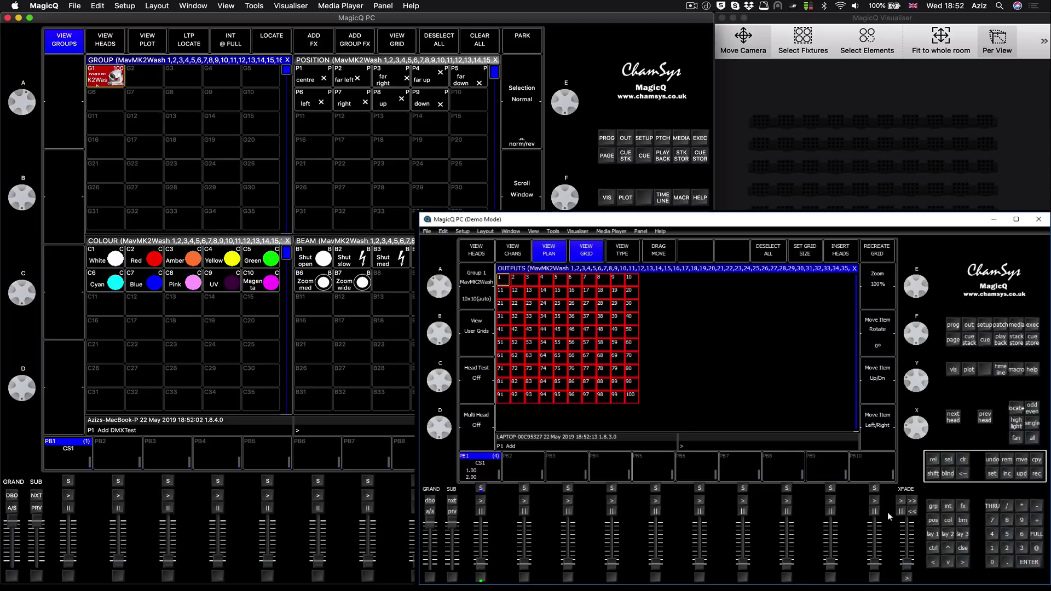
pyautogui.click(928, 534)
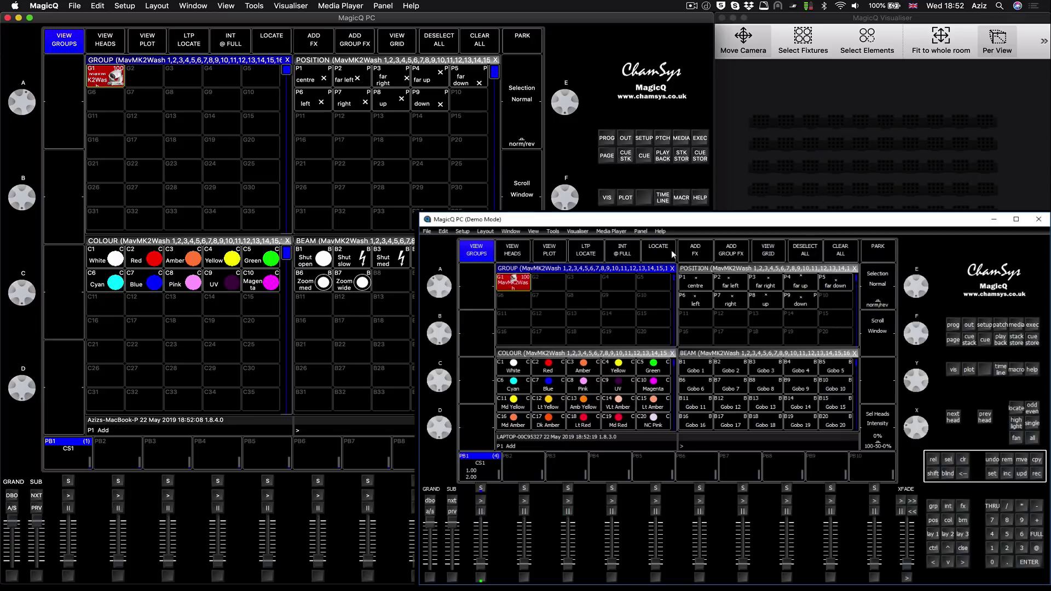
# - Add the square pixel map FX to the selected heads' Int attribute and show the outputs plan with the grid view off
pyautogui.click(696, 254)
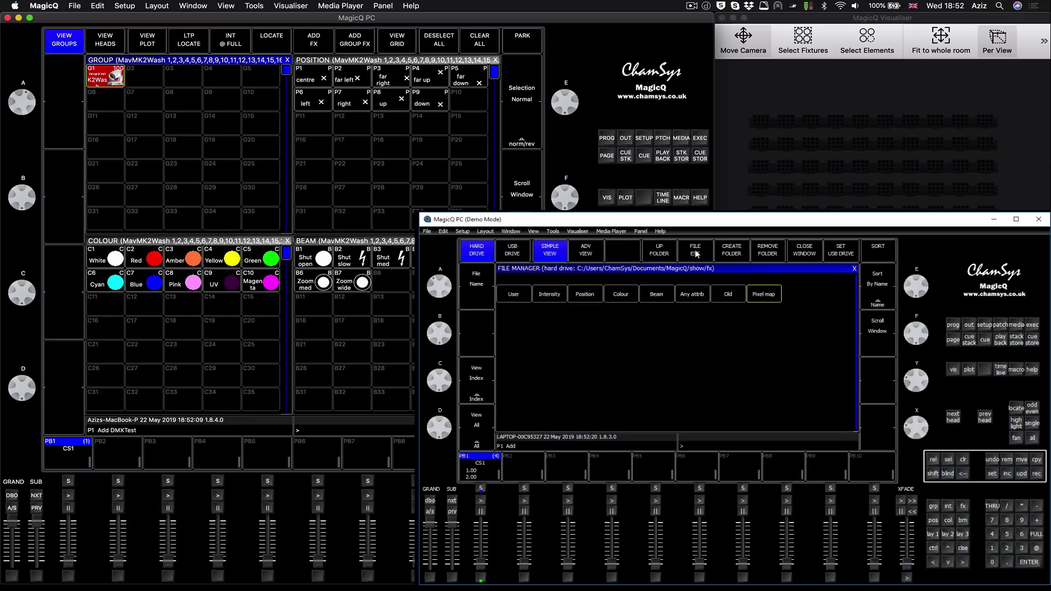
pyautogui.click(760, 297)
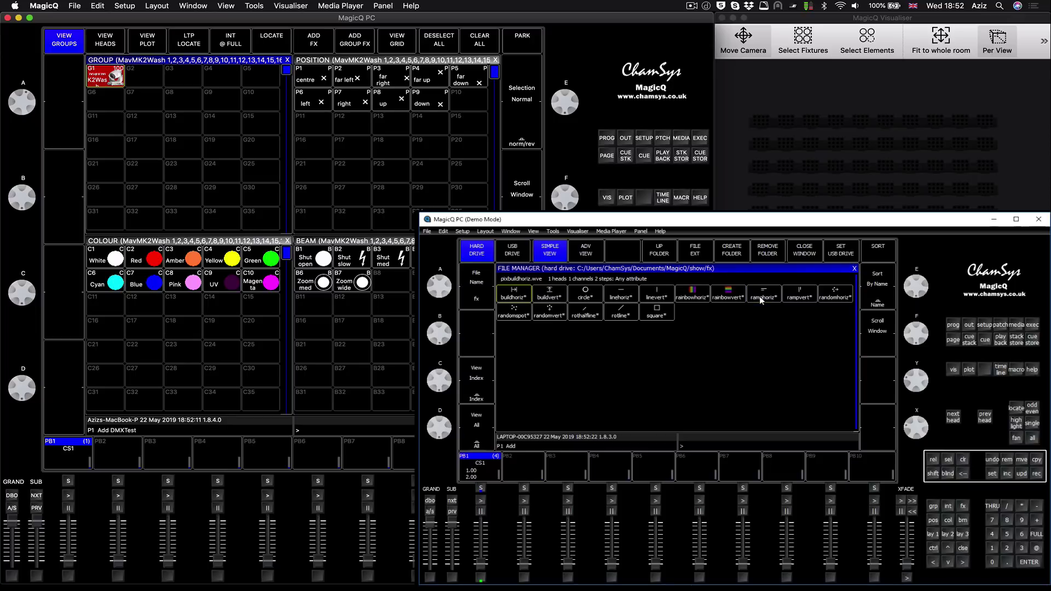
pyautogui.click(656, 316)
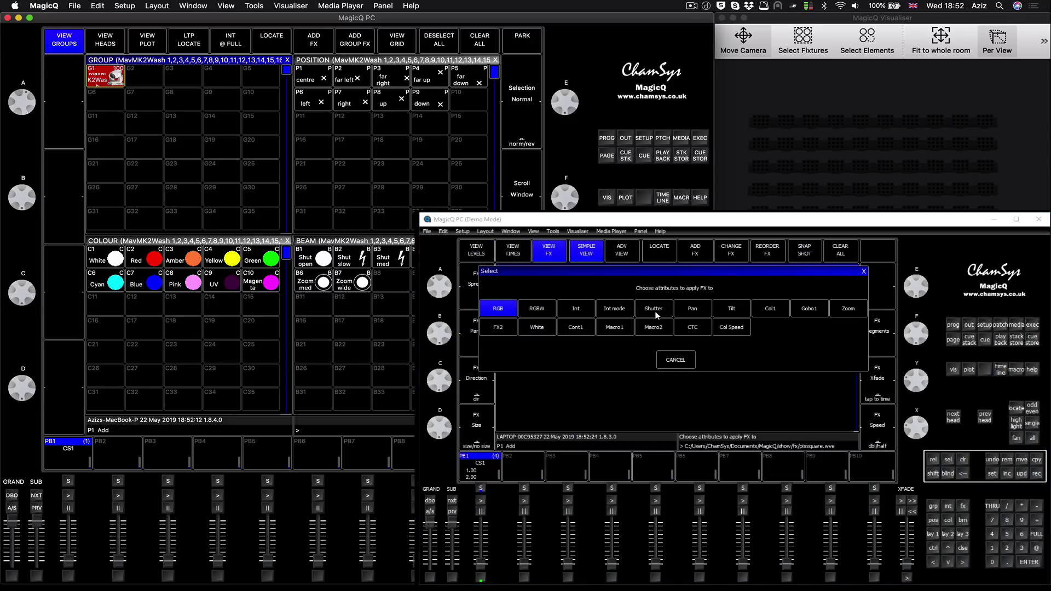
pyautogui.click(574, 309)
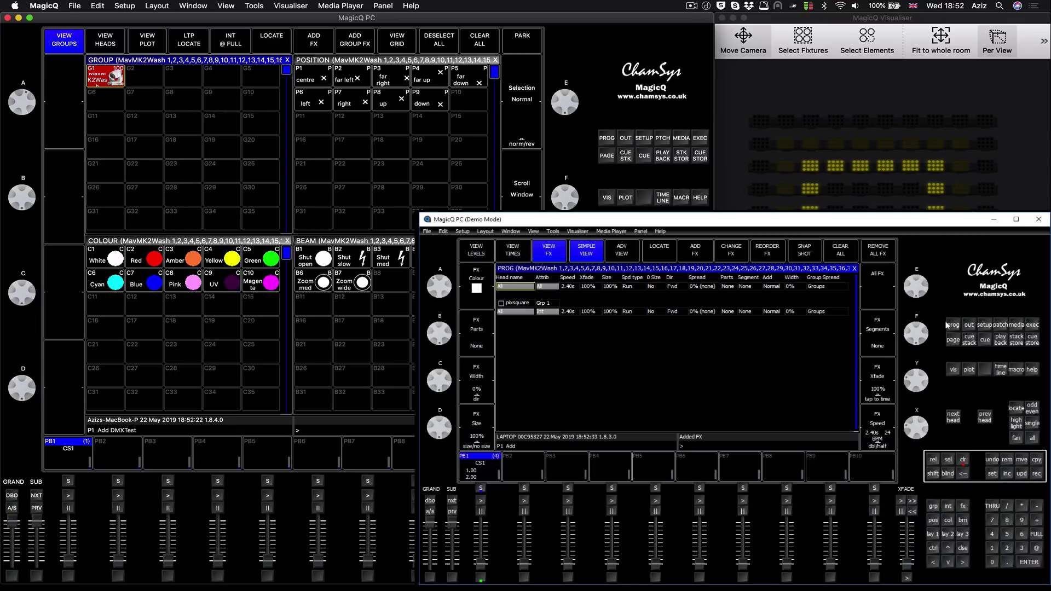
pyautogui.click(967, 328)
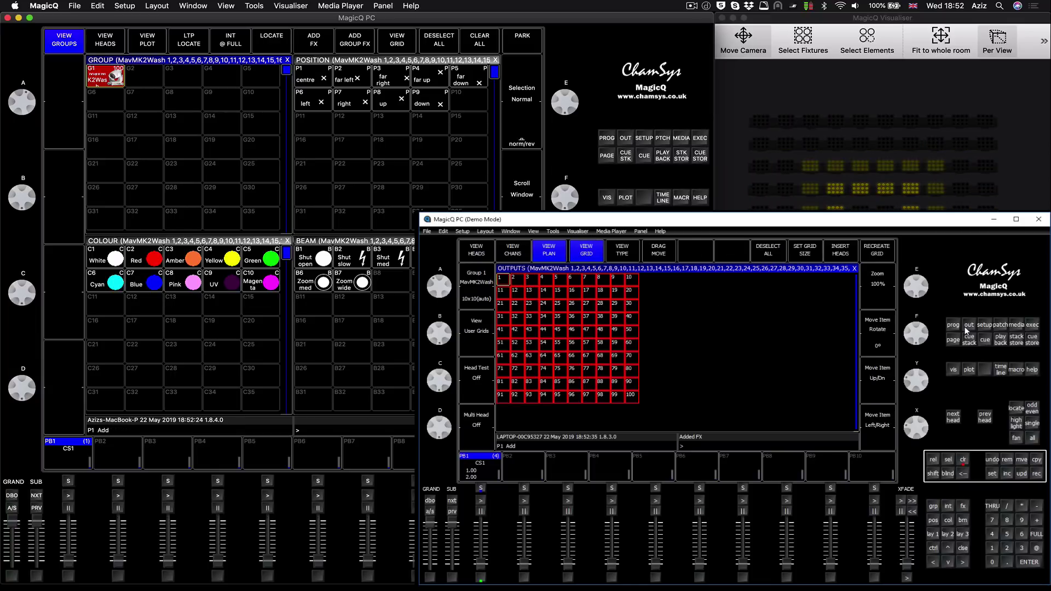
pyautogui.click(593, 253)
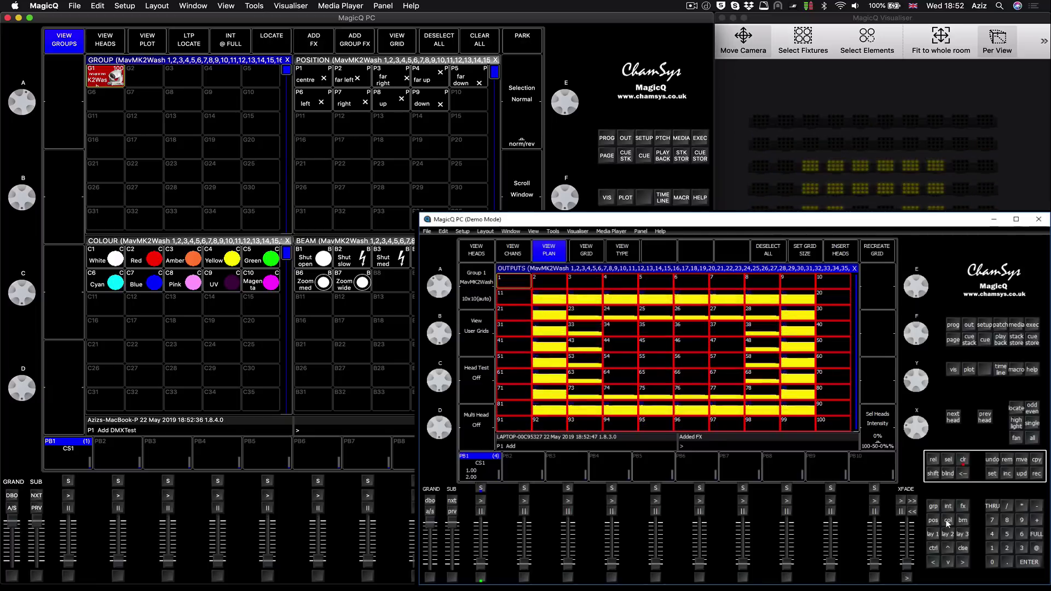
# - Apply the Red colour palette to the selected heads and show them in the outputs plan
pyautogui.click(938, 532)
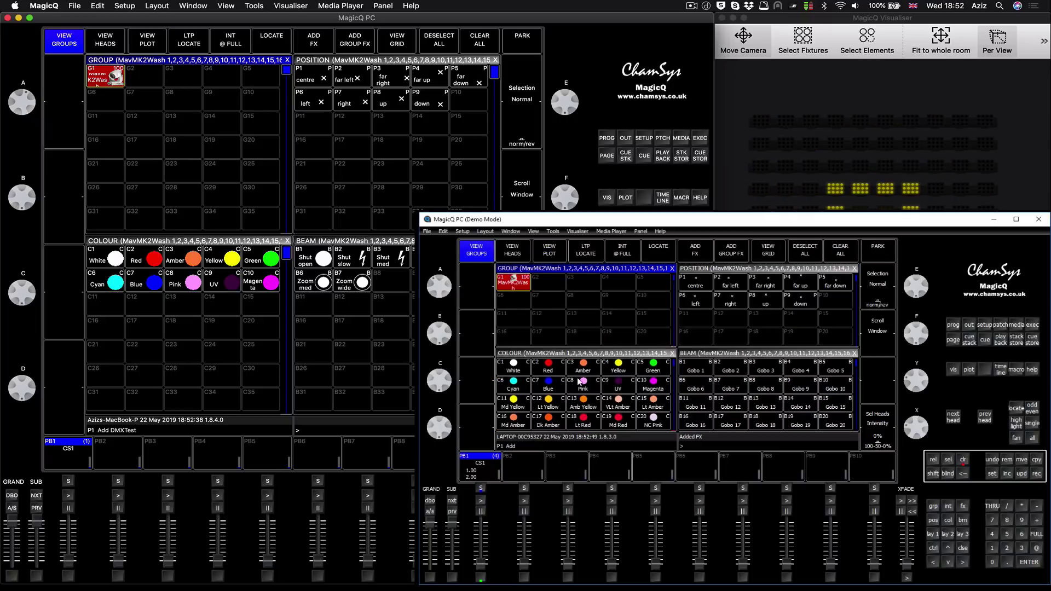
pyautogui.click(550, 368)
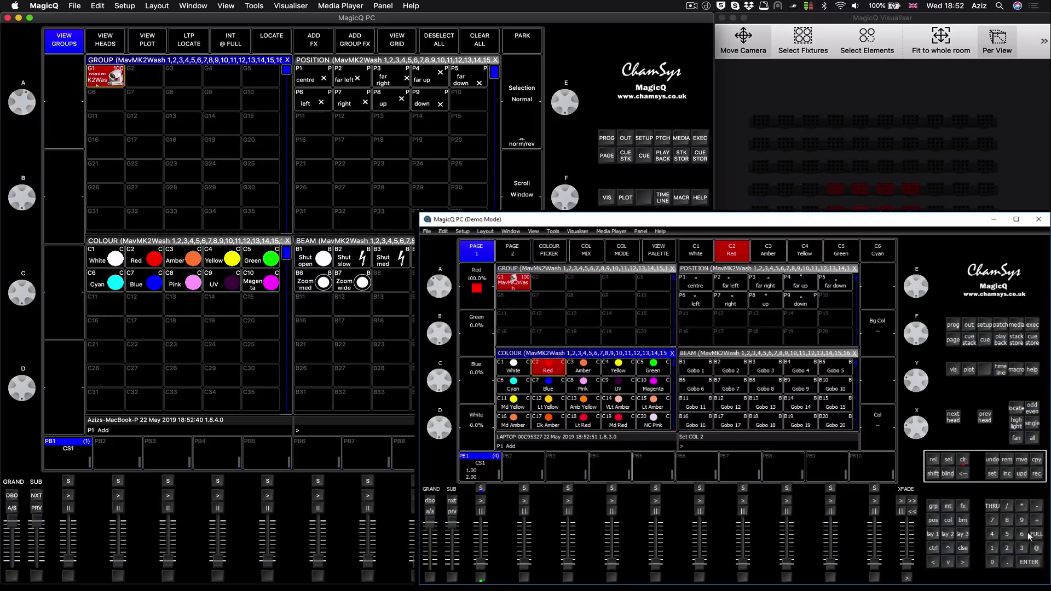
pyautogui.click(969, 328)
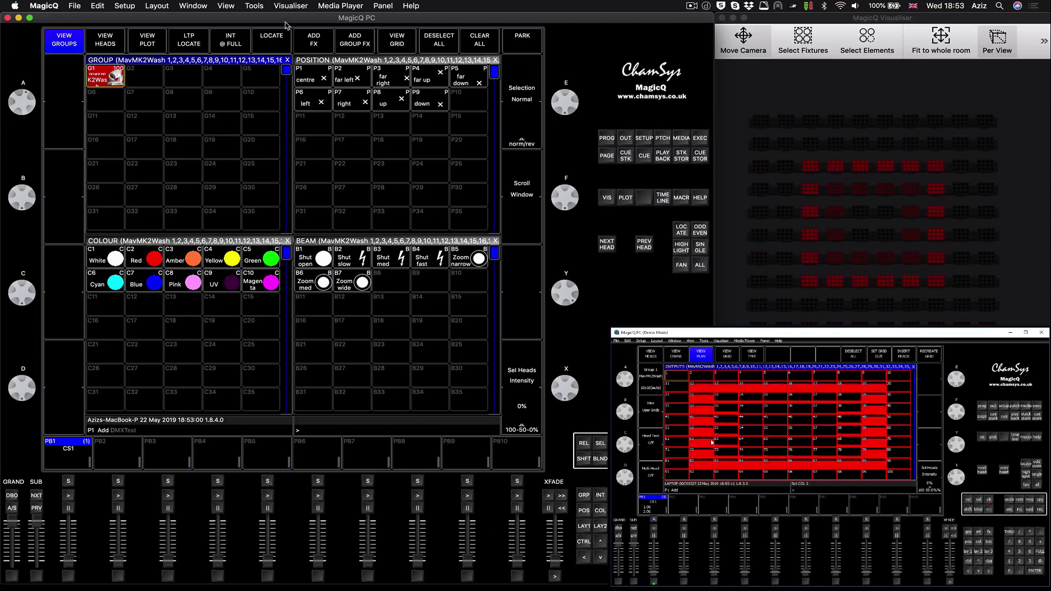
# - Open the main console's DMX I/O universe settings and check the output types available for the universes
pyautogui.click(643, 139)
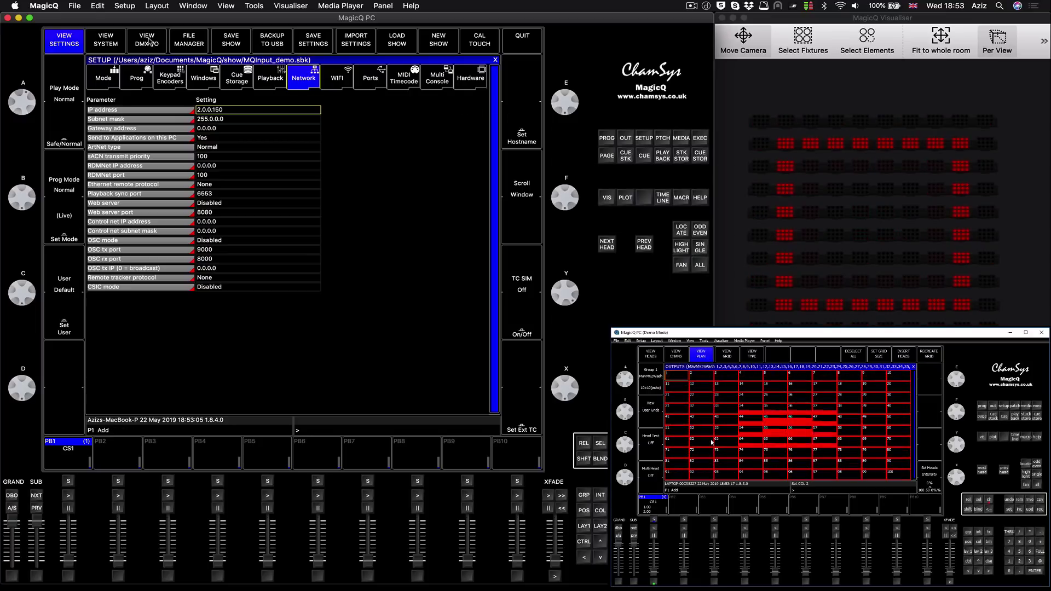
pyautogui.click(147, 39)
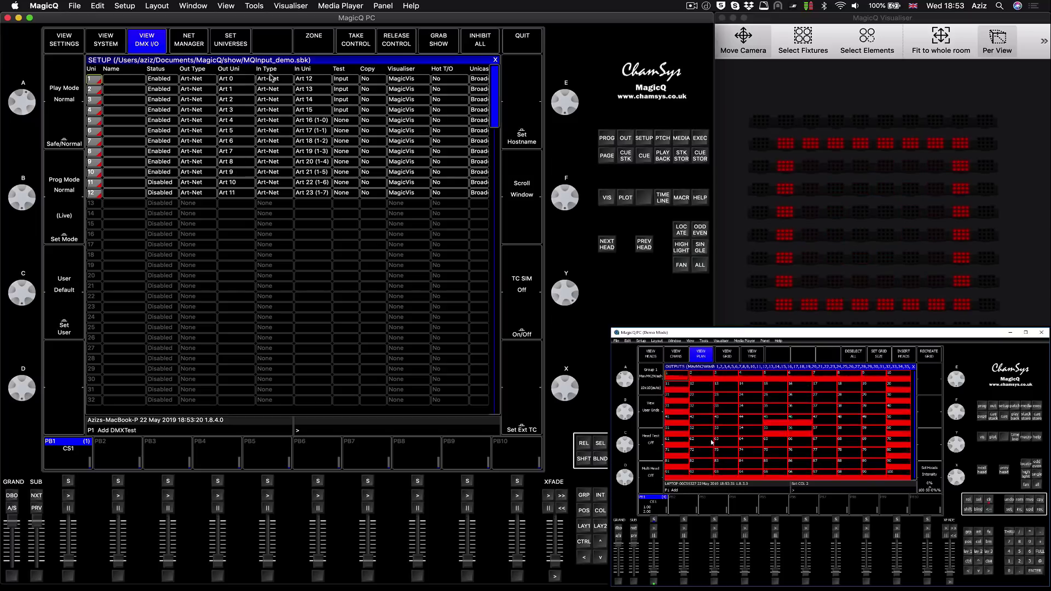
pyautogui.click(192, 71)
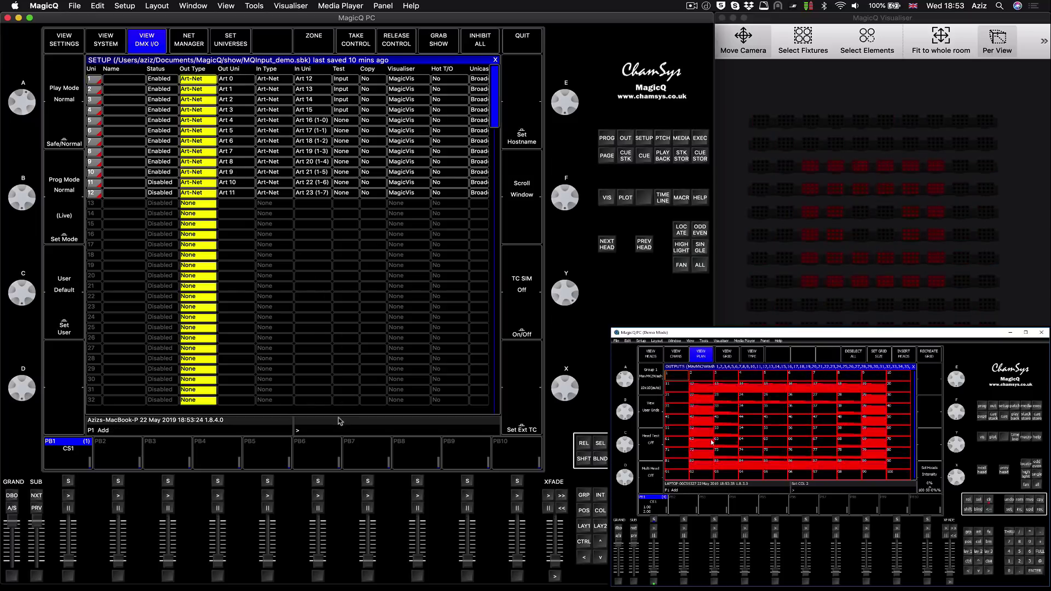
pyautogui.press('Return')
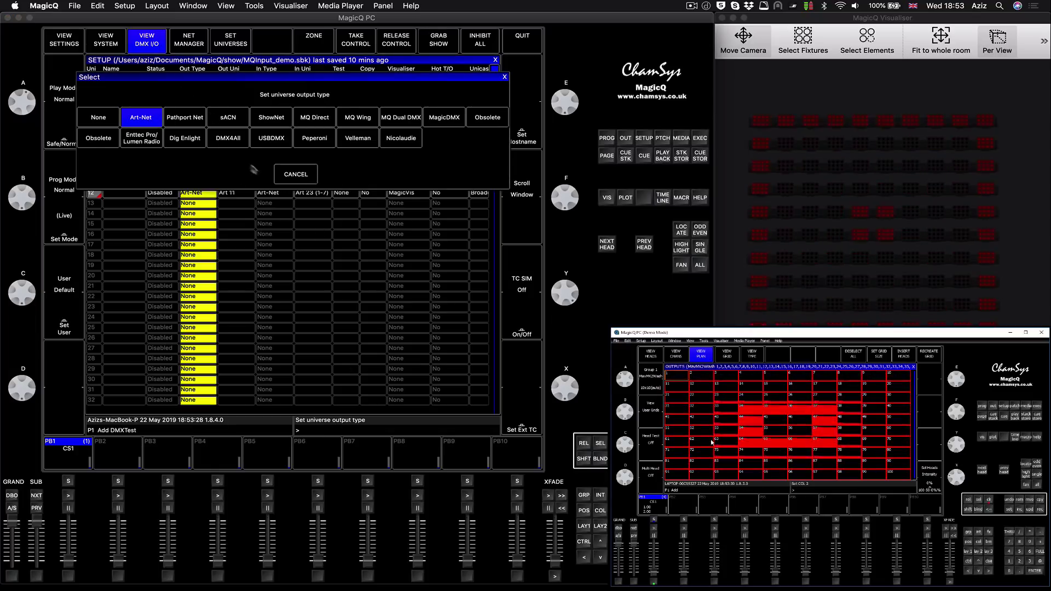
pyautogui.click(300, 175)
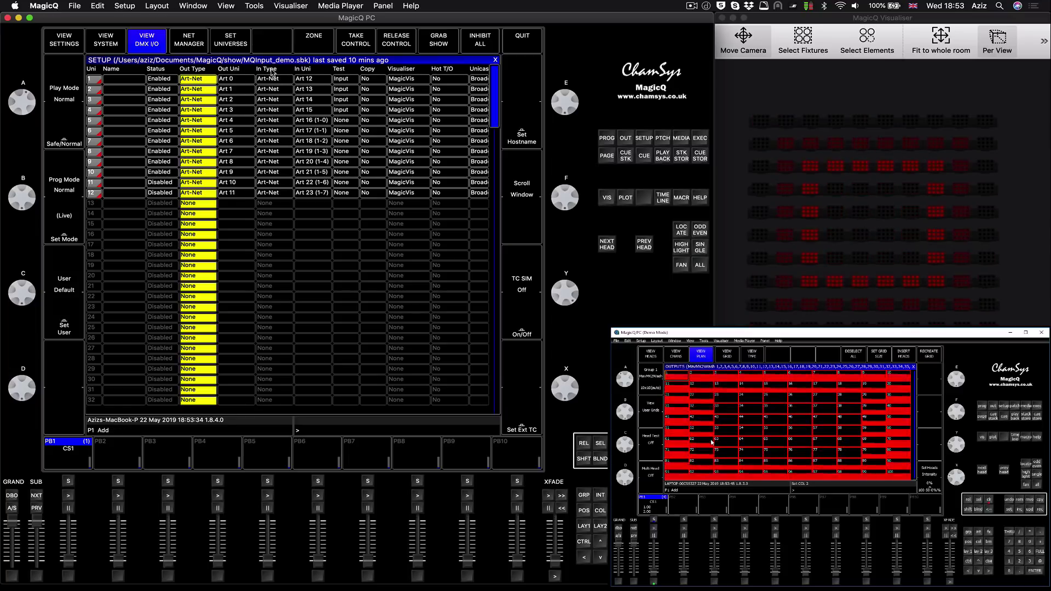
# - Check the input type and input universe settings of the main console's universes
pyautogui.click(272, 72)
pyautogui.press('End')
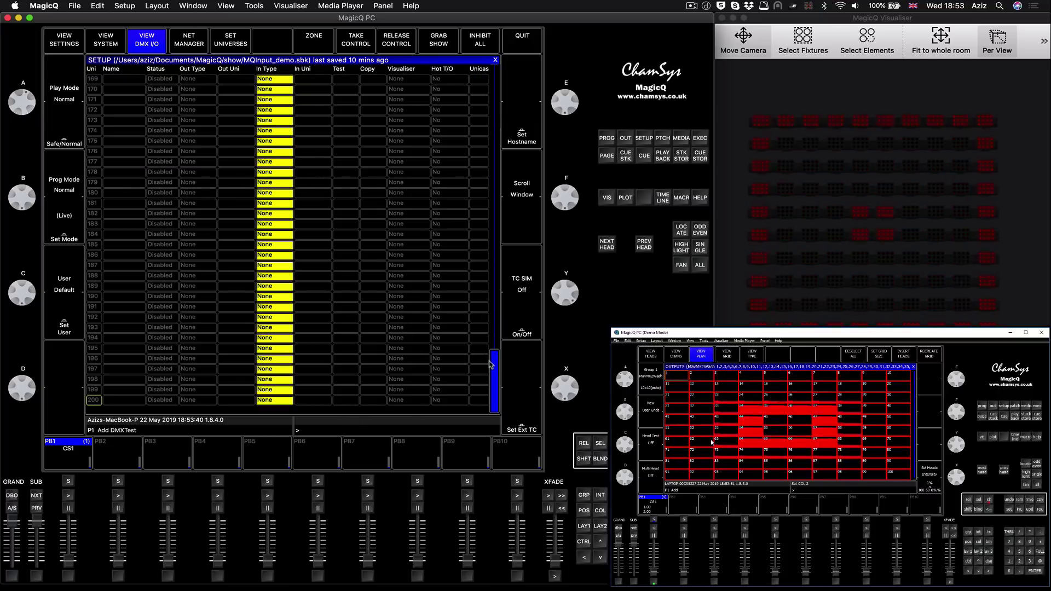
pyautogui.scroll(10, 495, 268)
pyautogui.scroll(15, 502, 95)
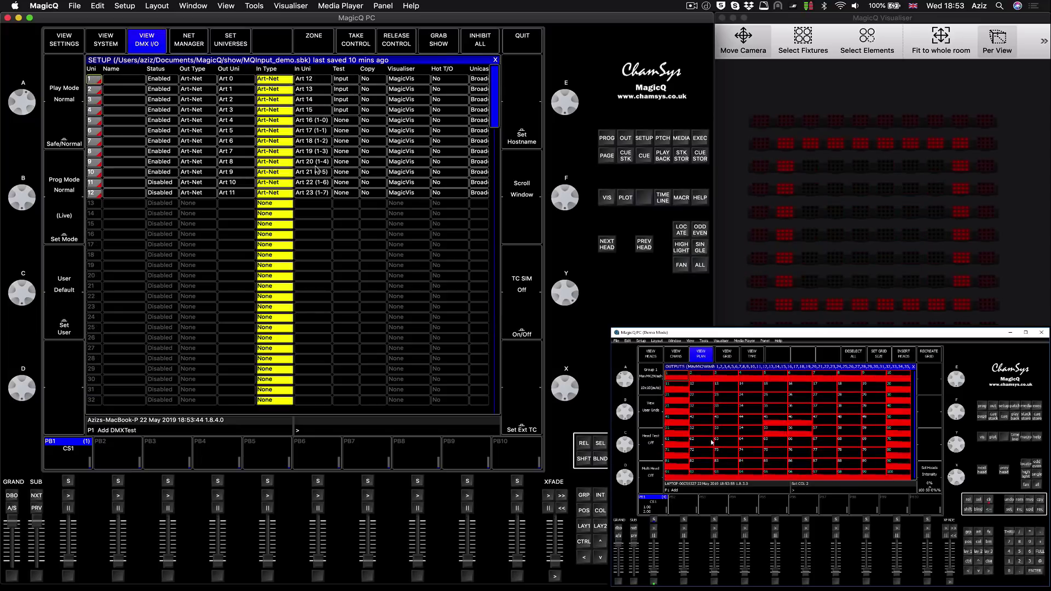
pyautogui.click(279, 84)
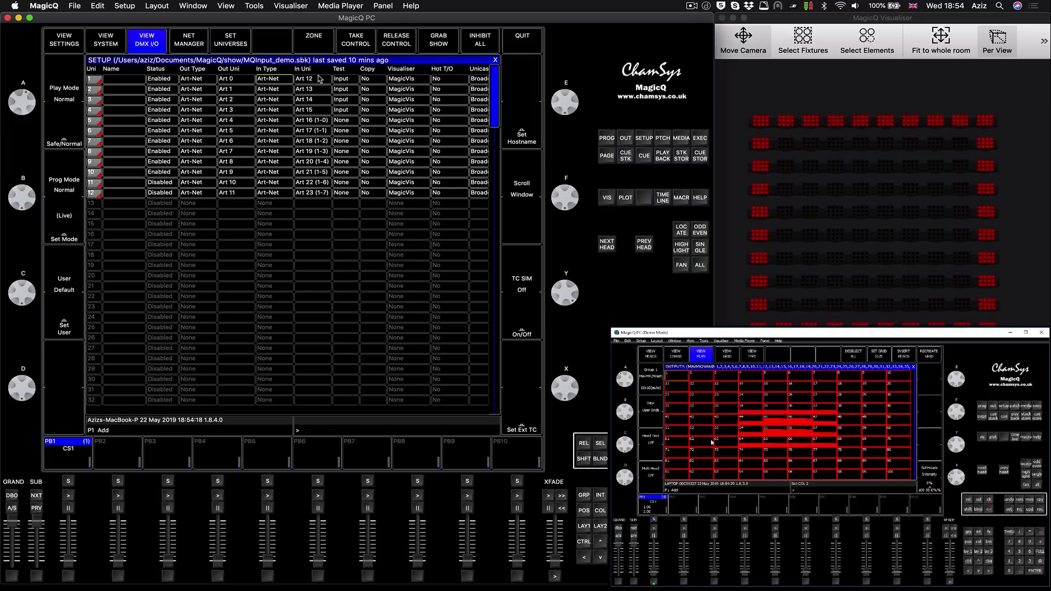
pyautogui.moveTo(316, 79); pyautogui.dragTo(311, 195)
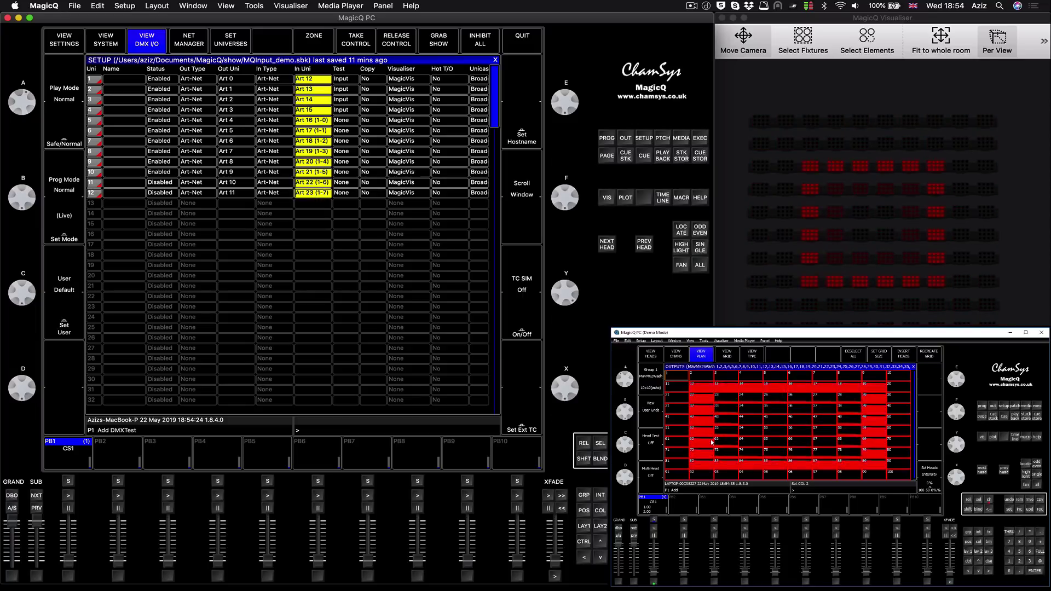
pyautogui.click(323, 81)
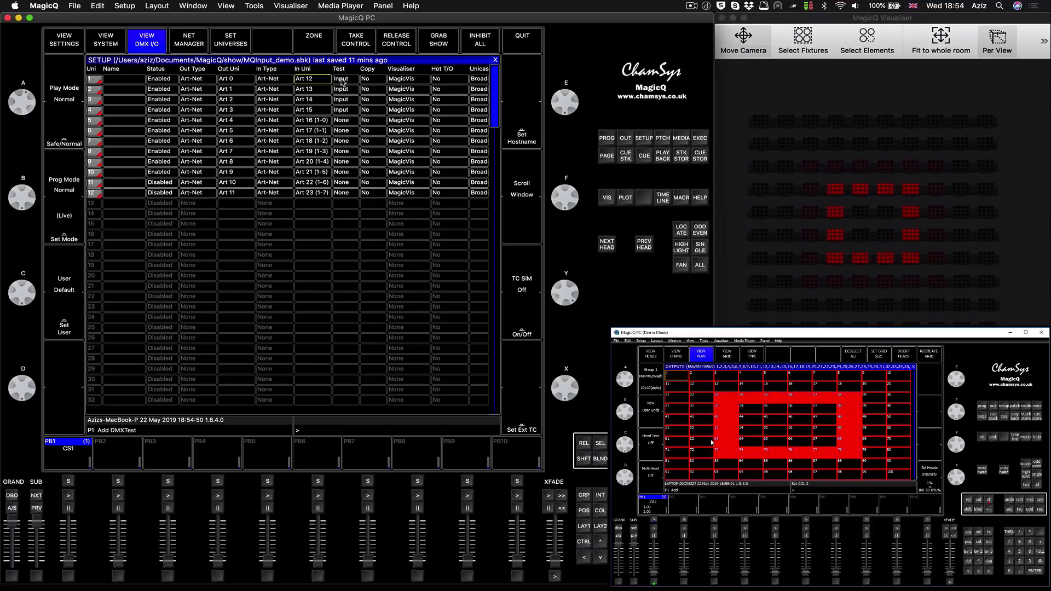
# - Set the test type of universes 1 to 4 to Input
pyautogui.moveTo(342, 81); pyautogui.dragTo(342, 112)
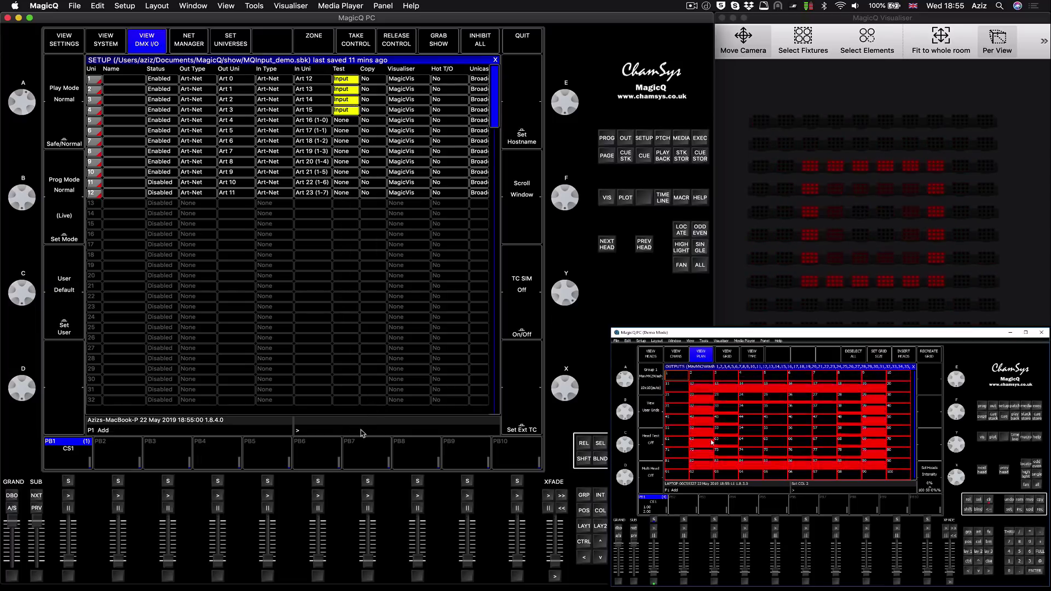
pyautogui.click(366, 380)
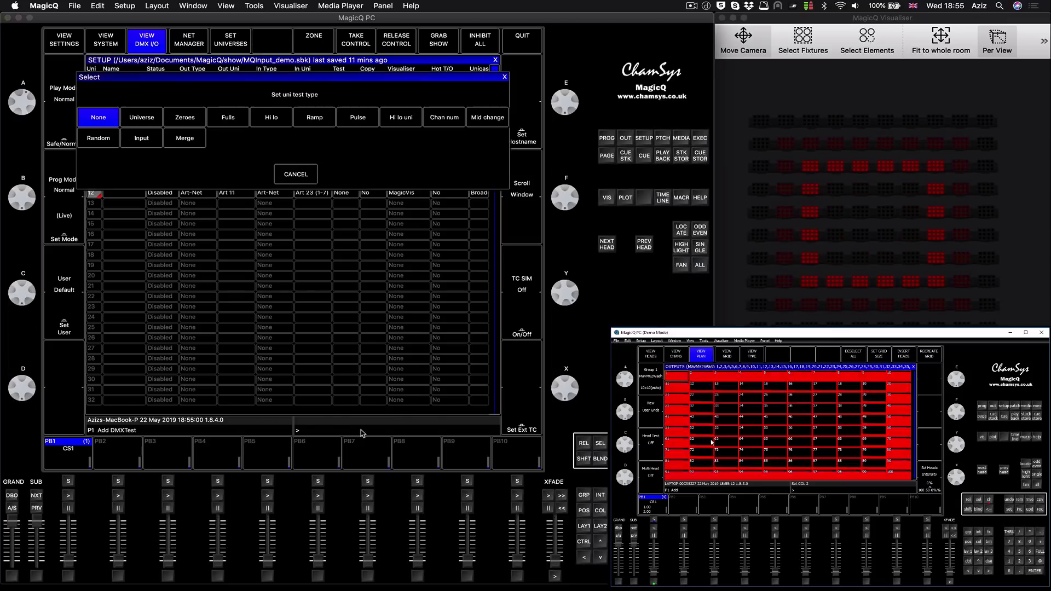
pyautogui.click(144, 140)
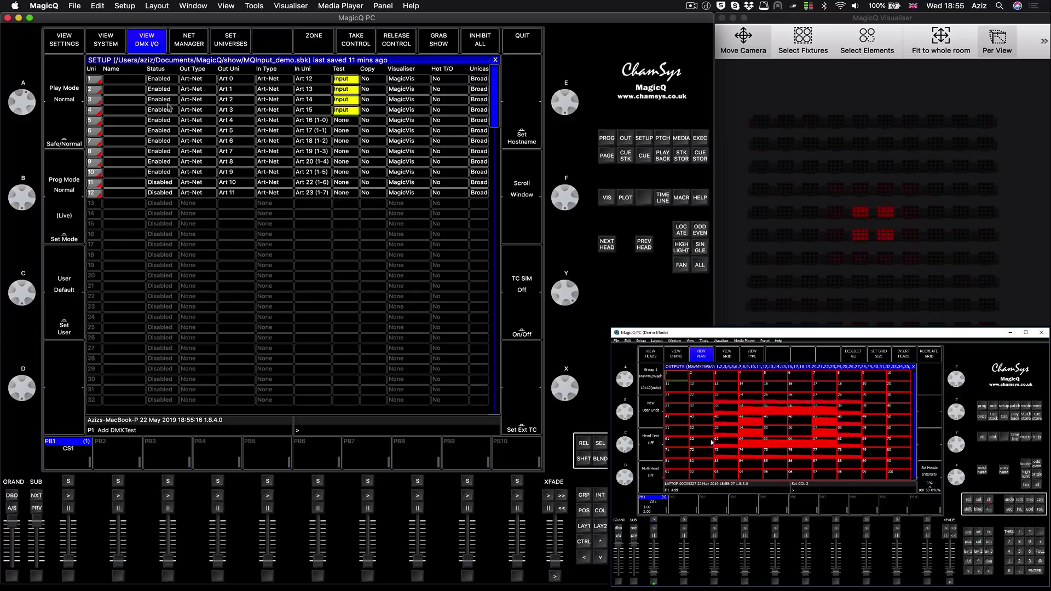
# - Test local control by locating the MavMK2Wash heads, applying the Magenta and Yellow palettes, and clearing the programmer
pyautogui.click(584, 525)
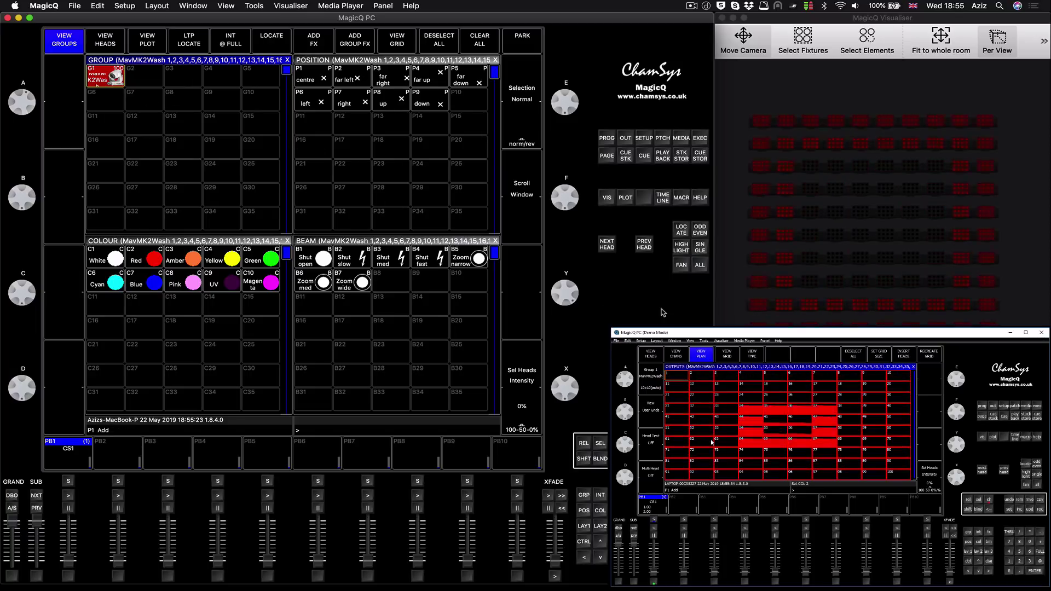
pyautogui.click(681, 229)
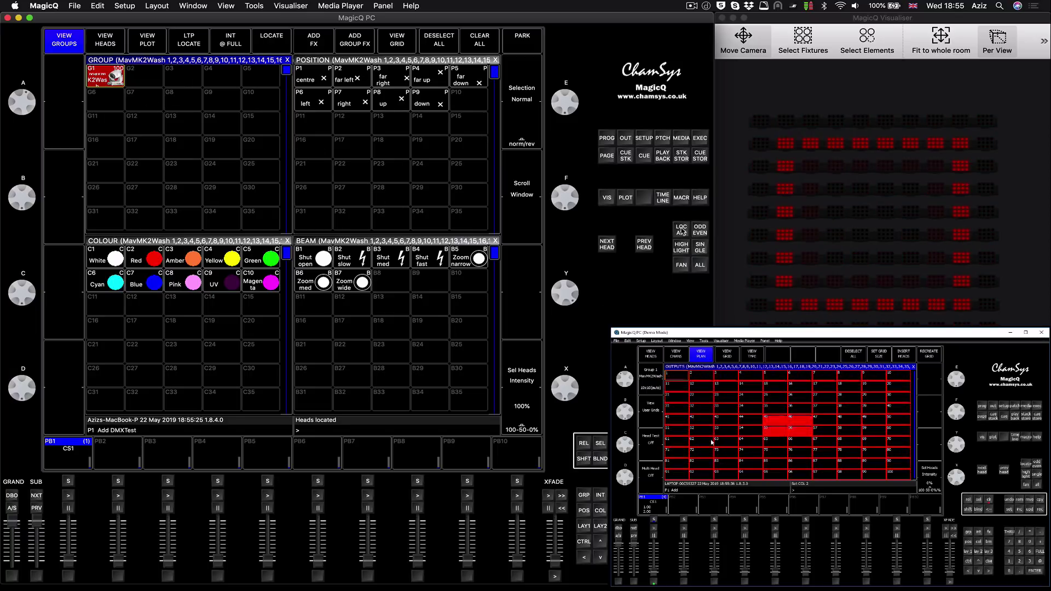
pyautogui.click(222, 257)
pyautogui.click(257, 258)
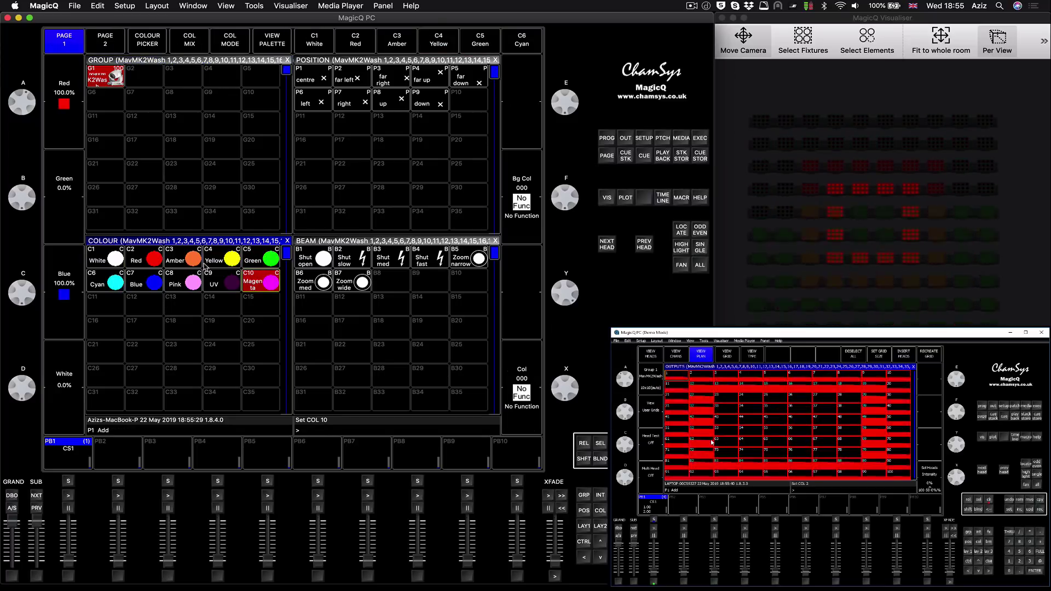
pyautogui.click(222, 257)
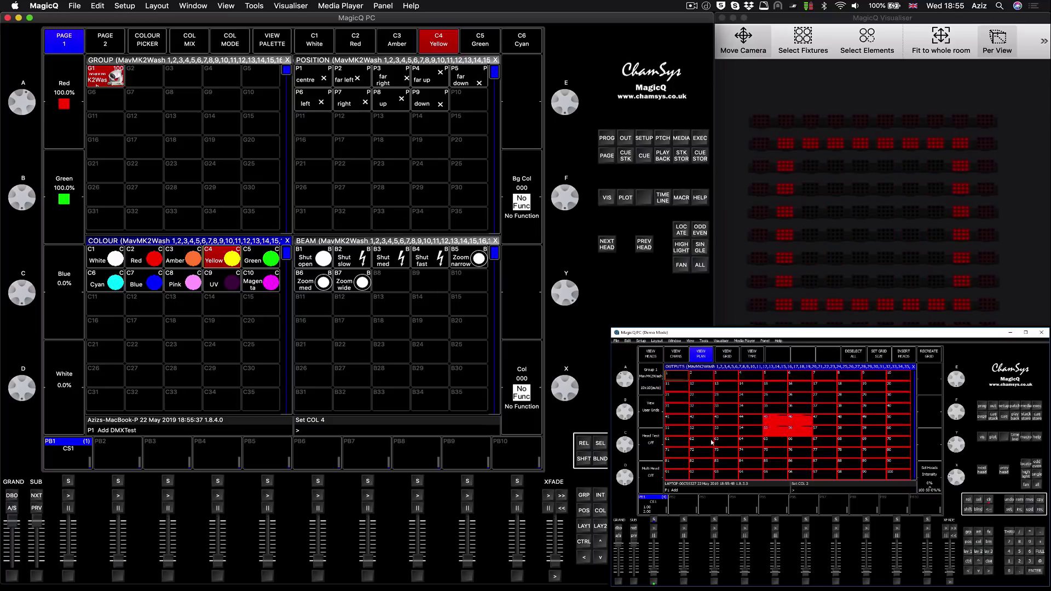
pyautogui.hotkey('ctrl', 'BackSpace')
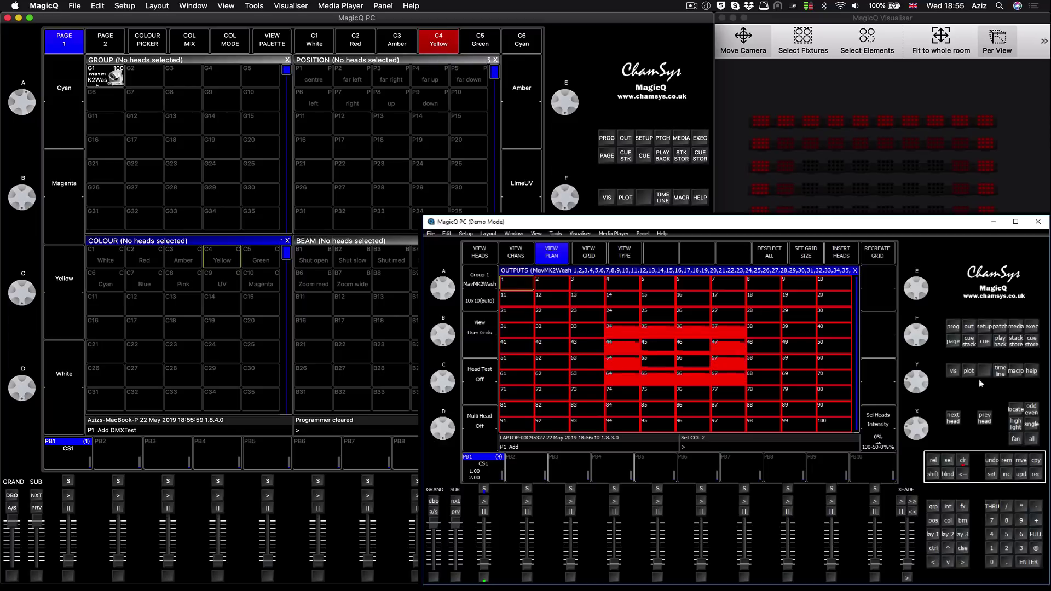
# - On the Demo Mode console, check the network IP address and the output universes of universes 1 to 4, and return to the groups view
pyautogui.click(985, 327)
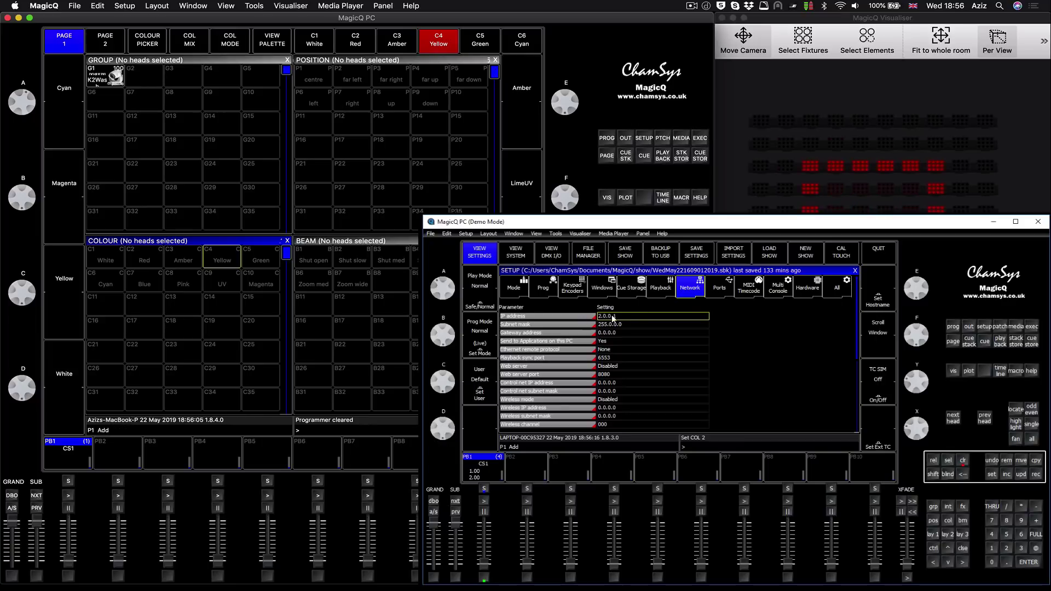
pyautogui.write('1')
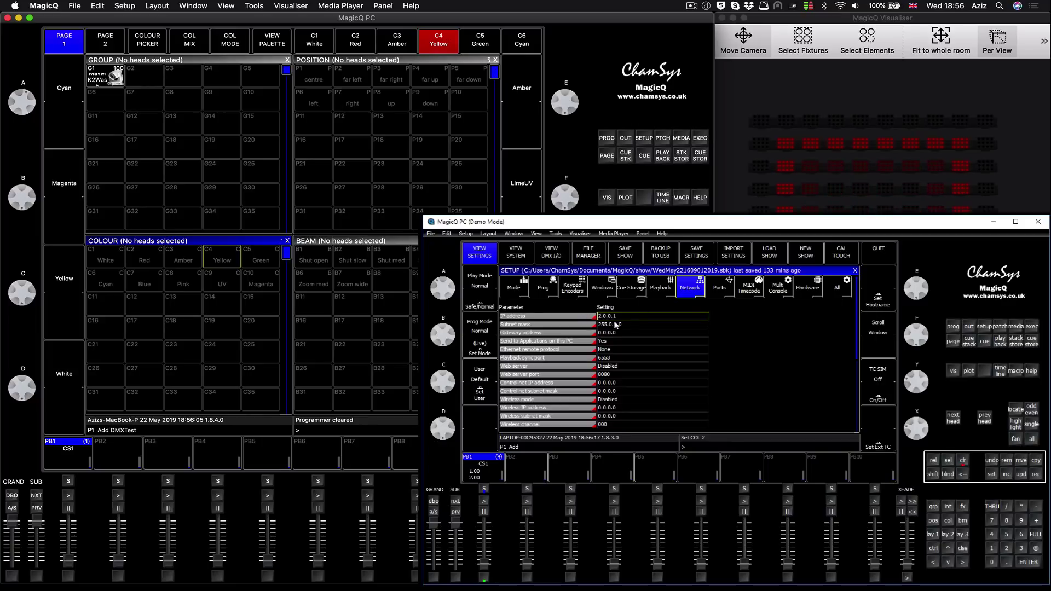
pyautogui.click(554, 253)
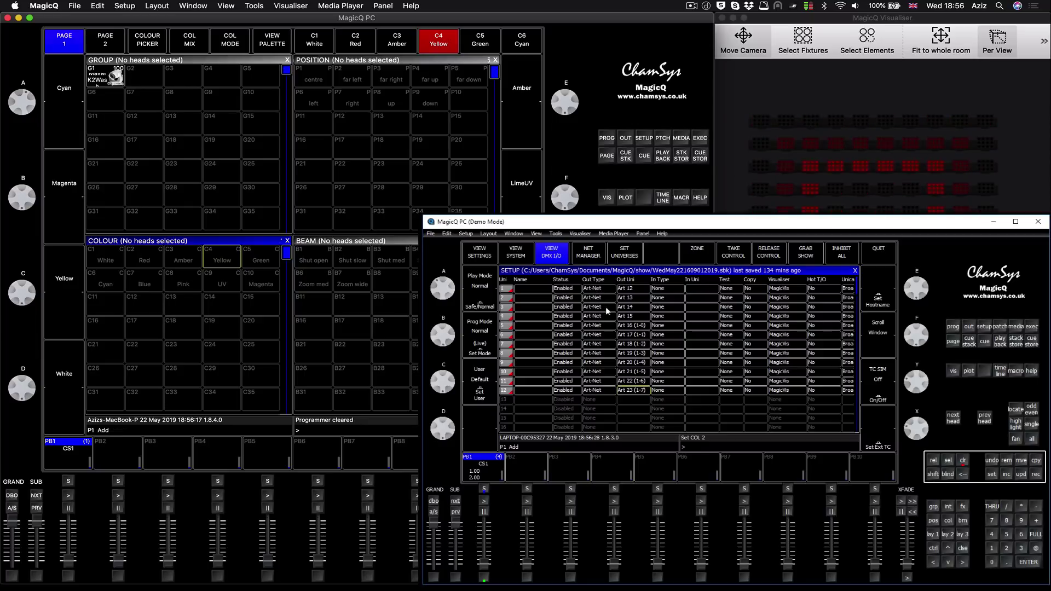
pyautogui.click(635, 288)
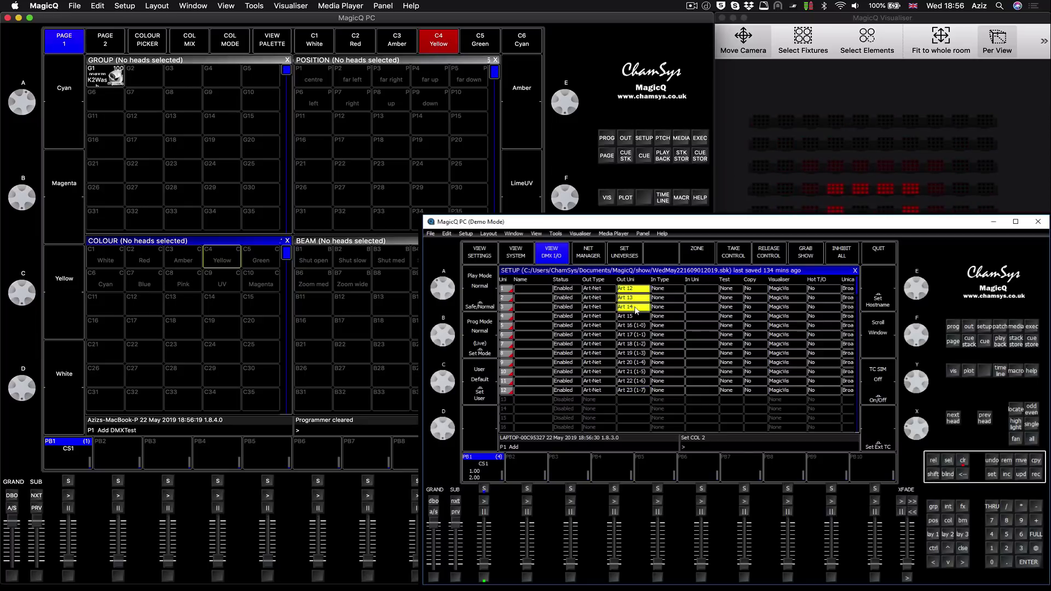
pyautogui.moveTo(636, 310); pyautogui.dragTo(635, 316)
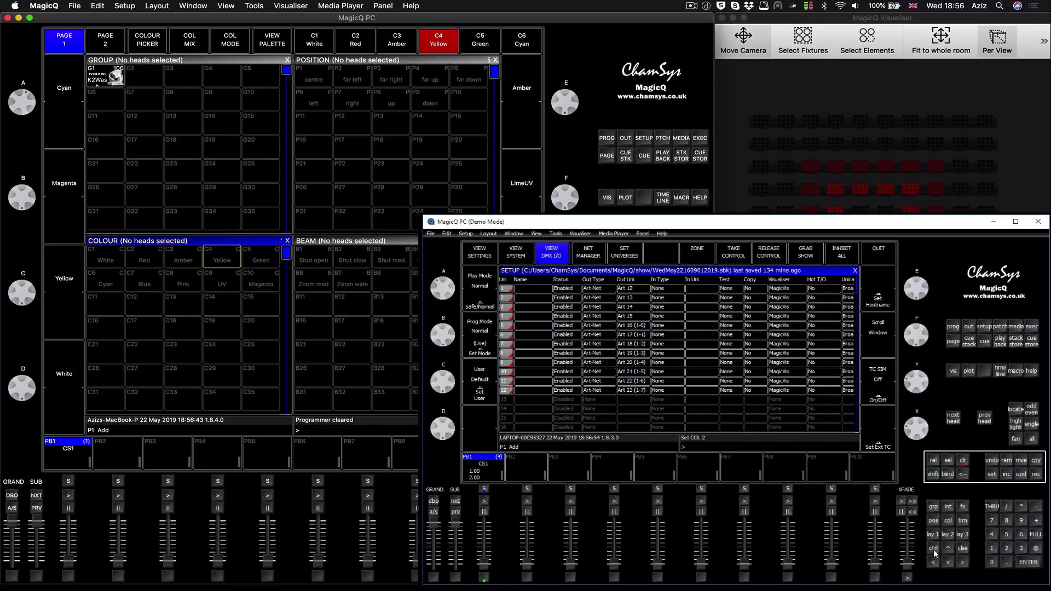
pyautogui.click(933, 533)
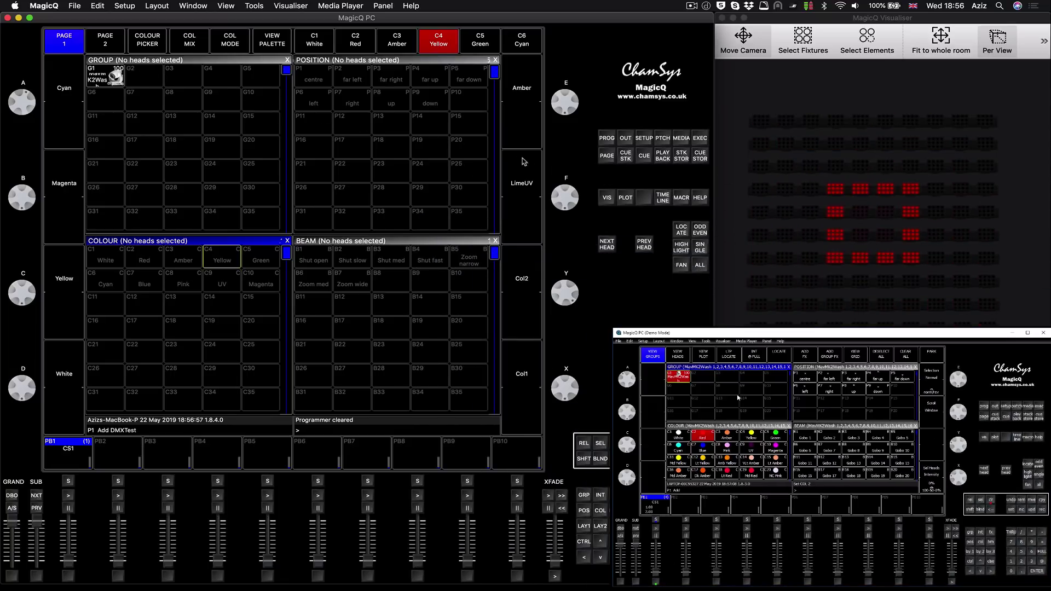
# - On the main console, show the heads' incoming DMX inputs in the outputs plan with the grid view off
pyautogui.click(625, 140)
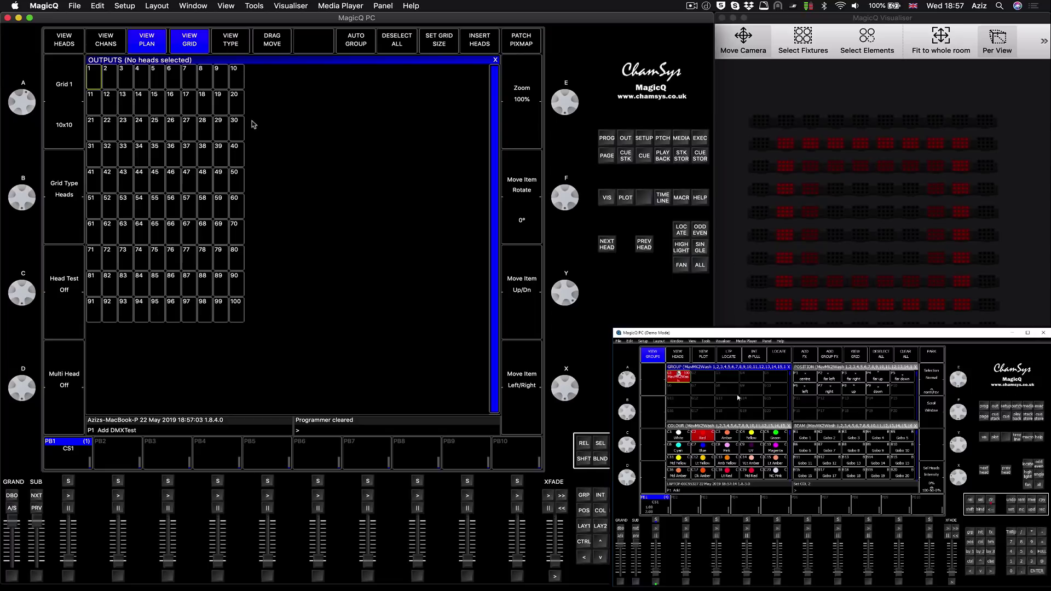
pyautogui.click(189, 41)
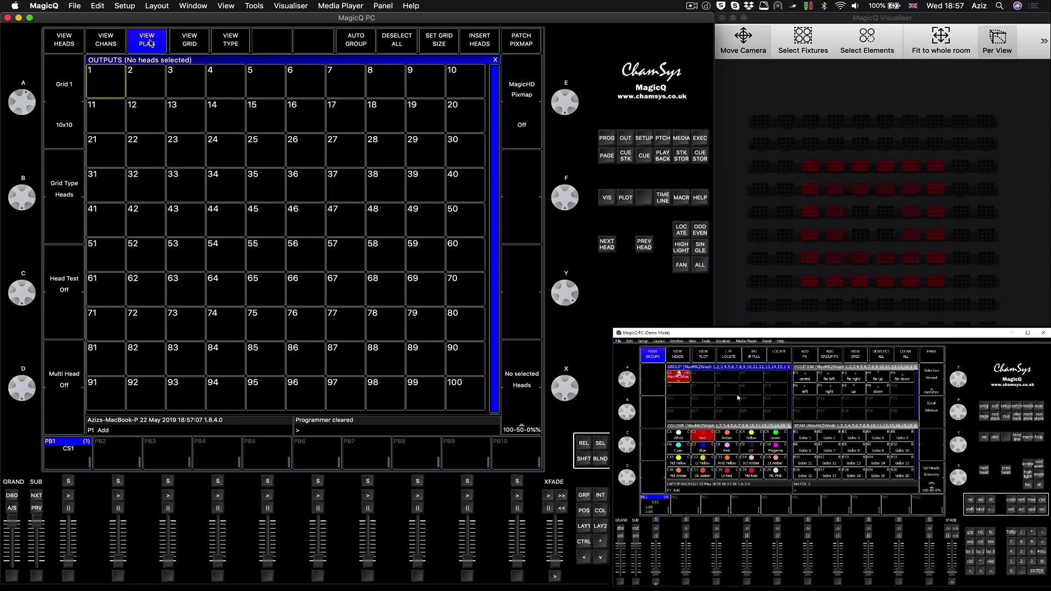
pyautogui.click(70, 36)
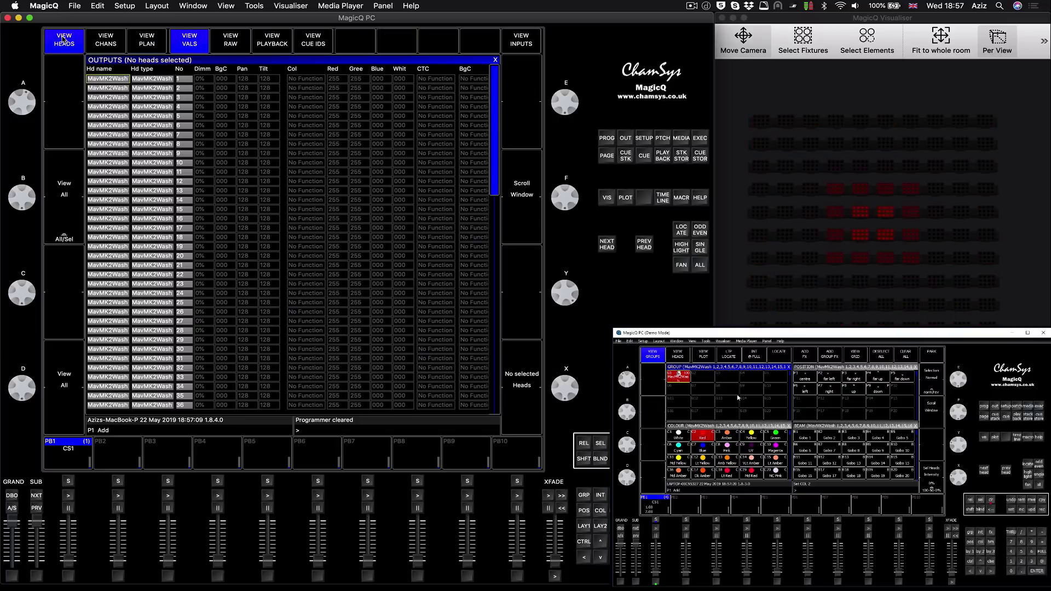
pyautogui.click(522, 44)
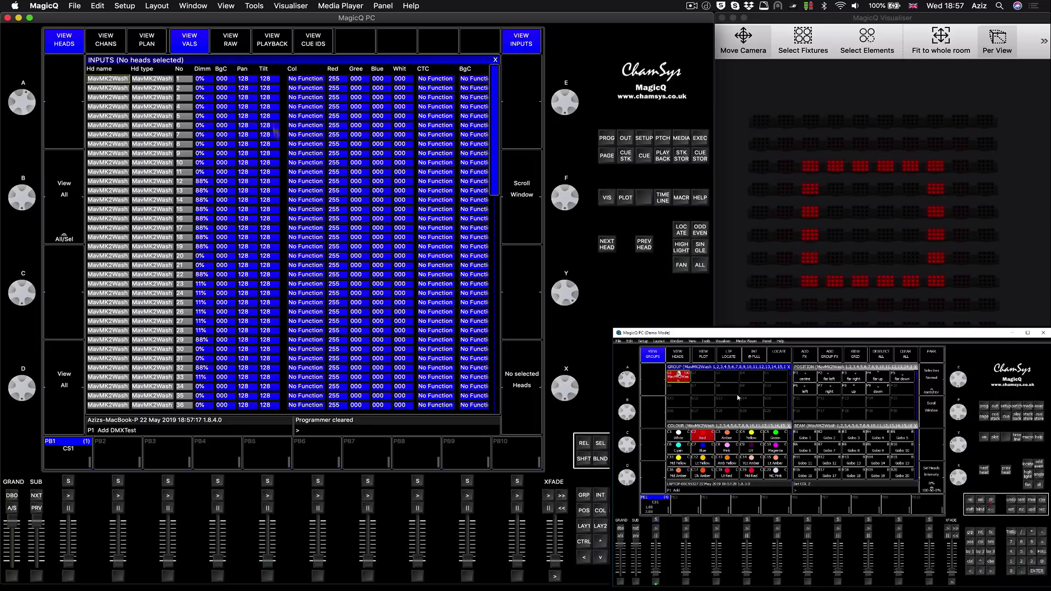
pyautogui.click(146, 41)
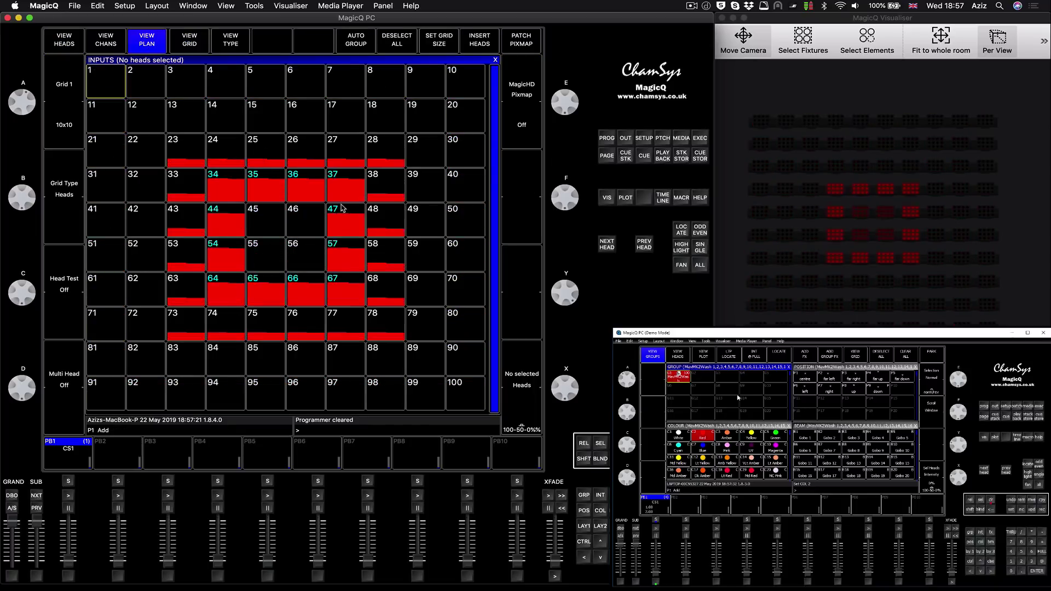